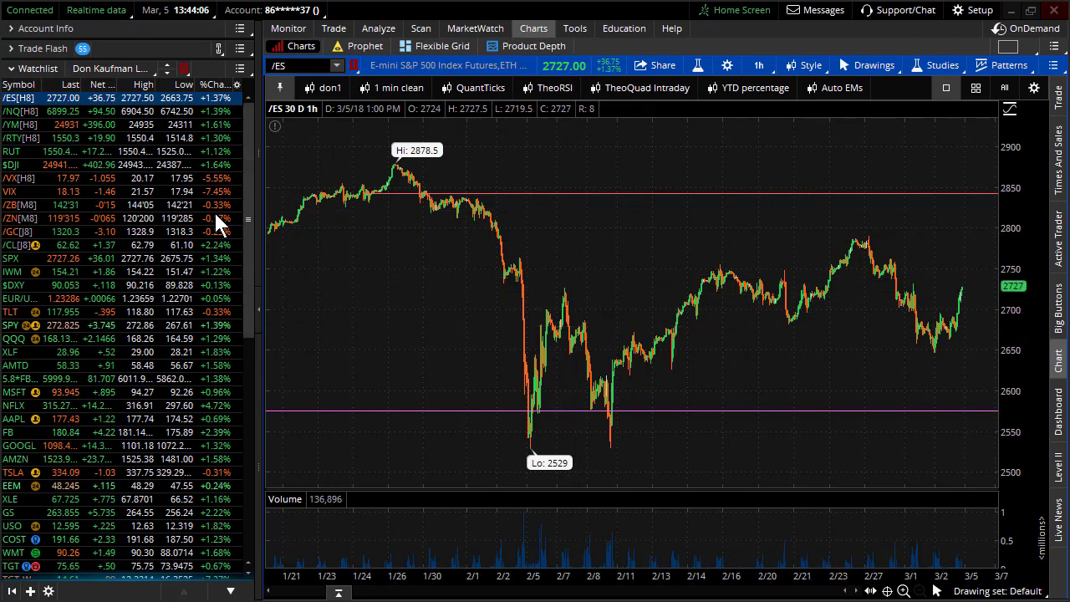
# Bring up the tradable /VX futures contracts and temporarily box the MAR 18 /VXH8 and 44-day APR 18 rows.
pyautogui.click(144, 178)
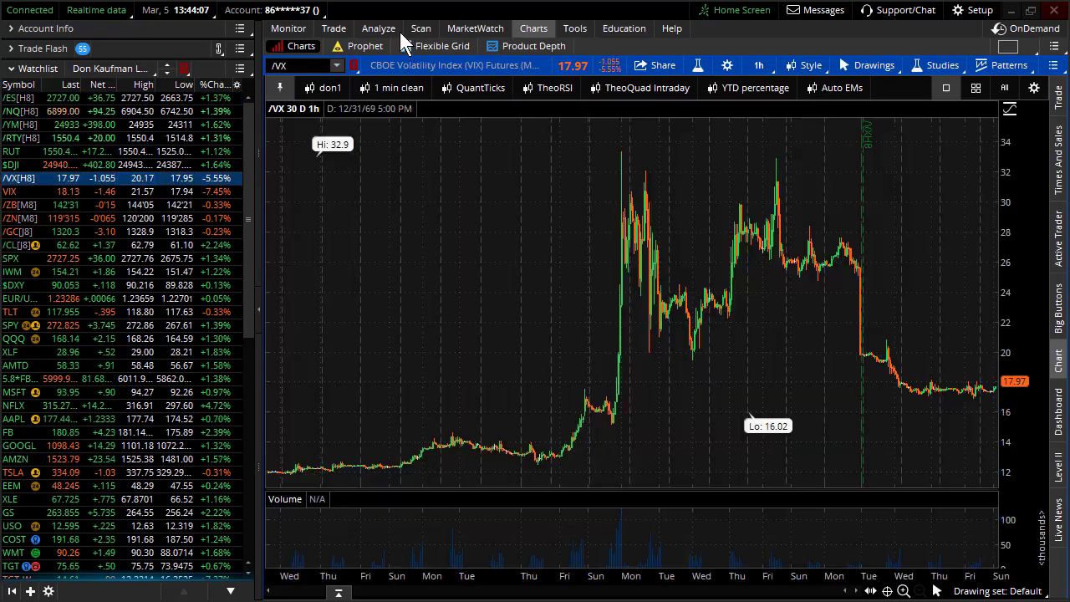
pyautogui.click(343, 31)
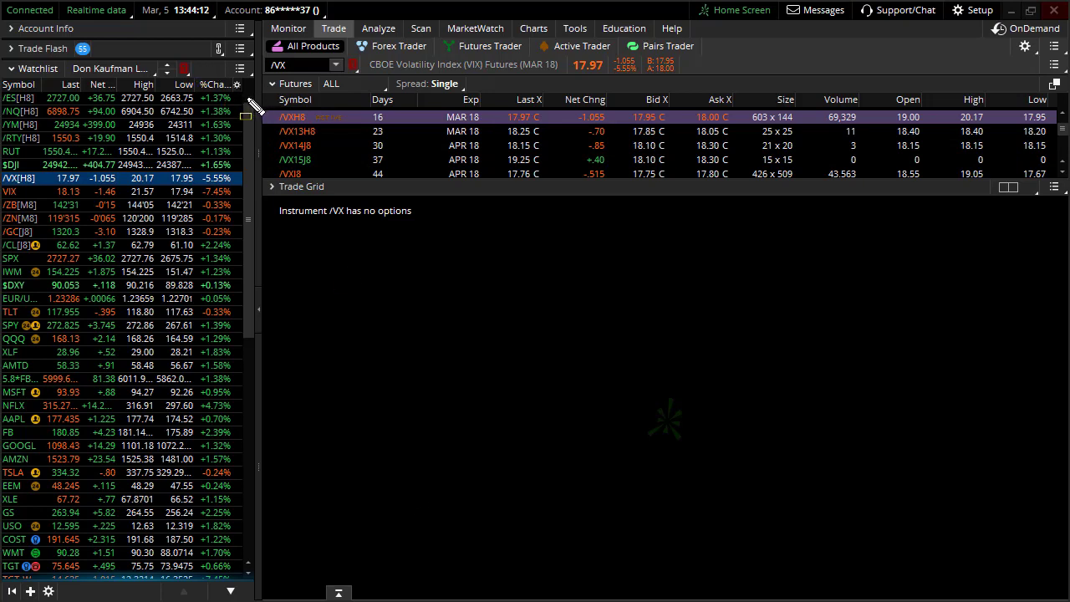
pyautogui.moveTo(248, 101); pyautogui.dragTo(561, 127)
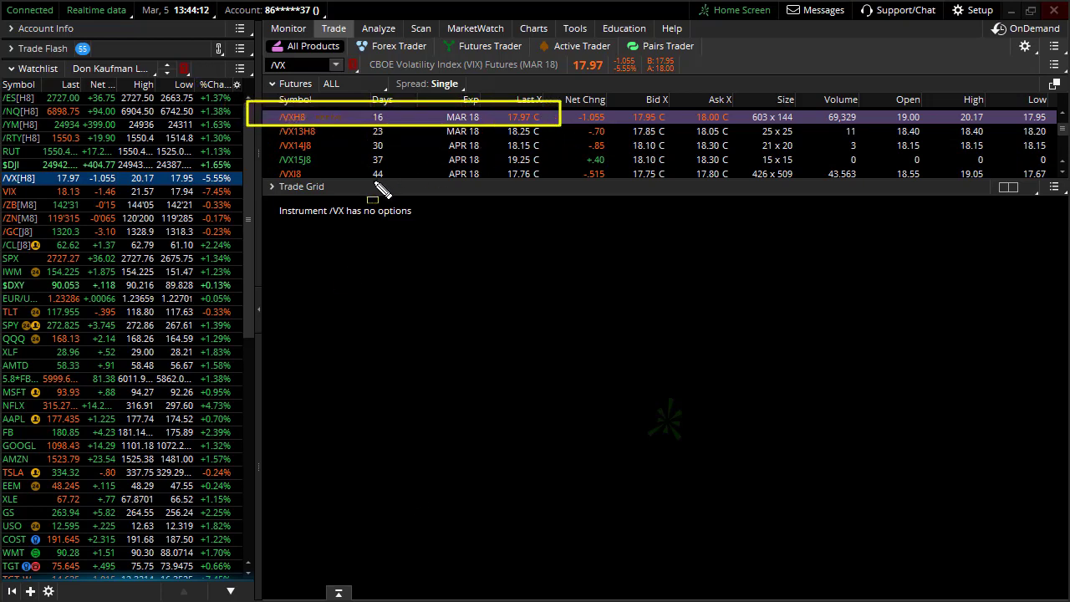
pyautogui.moveTo(261, 166); pyautogui.dragTo(555, 181)
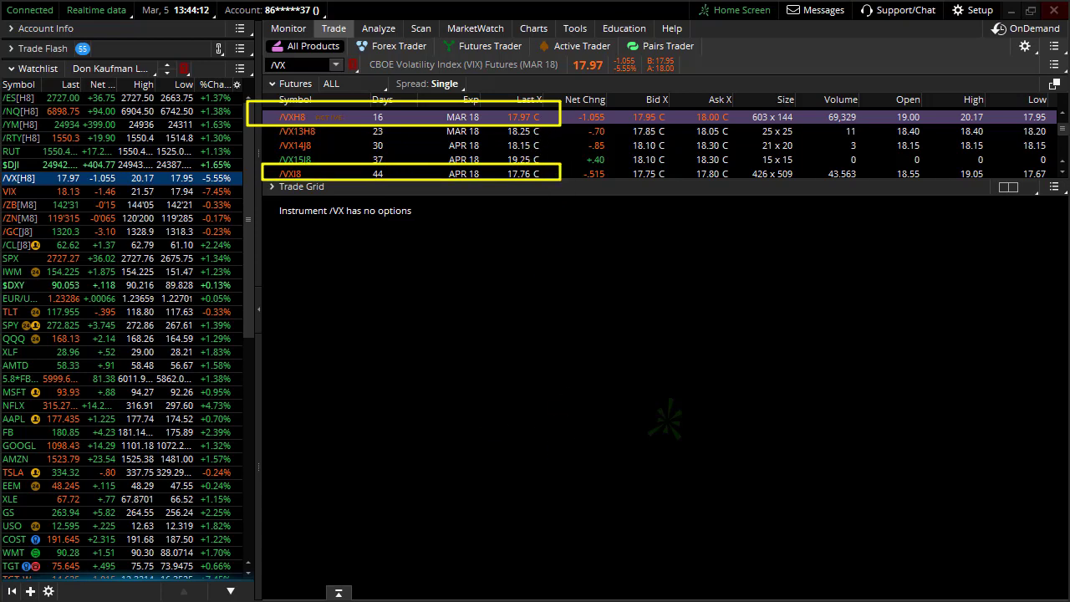
pyautogui.press('Escape')
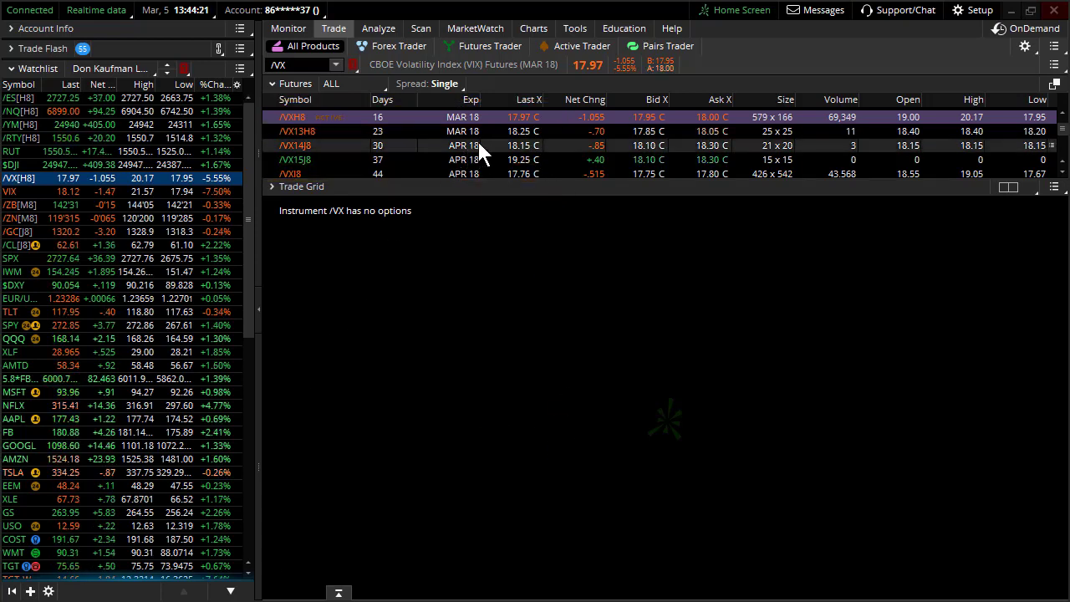
# Examine the /VX contracts from MAY 18 to SEP 18, box their Days and Last columns, and sketch a horizontal line below.
pyautogui.scroll(-2, 447, 162)
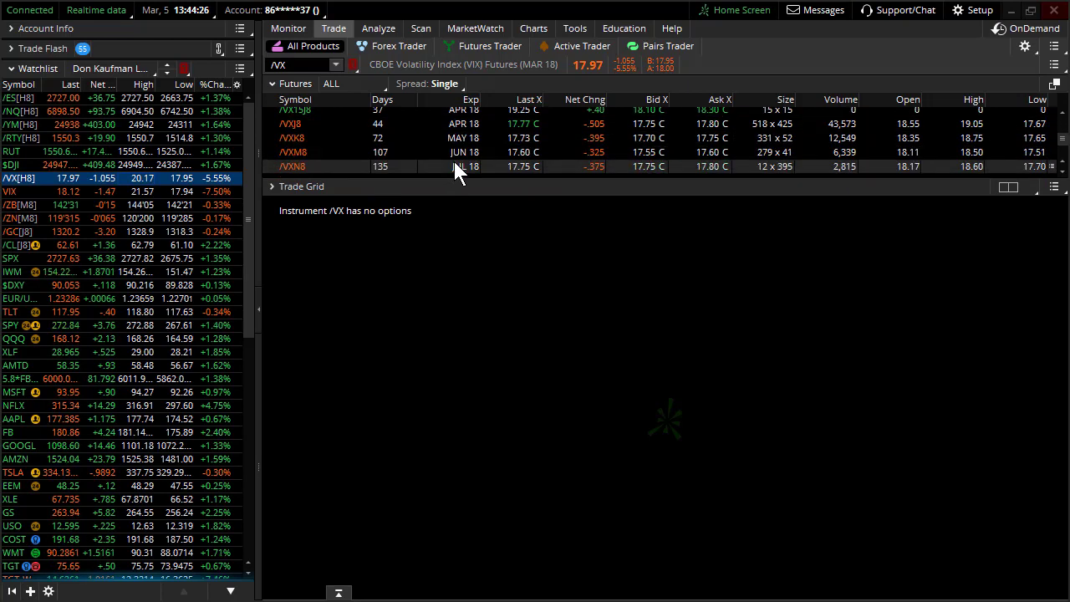
pyautogui.scroll(-1, 455, 164)
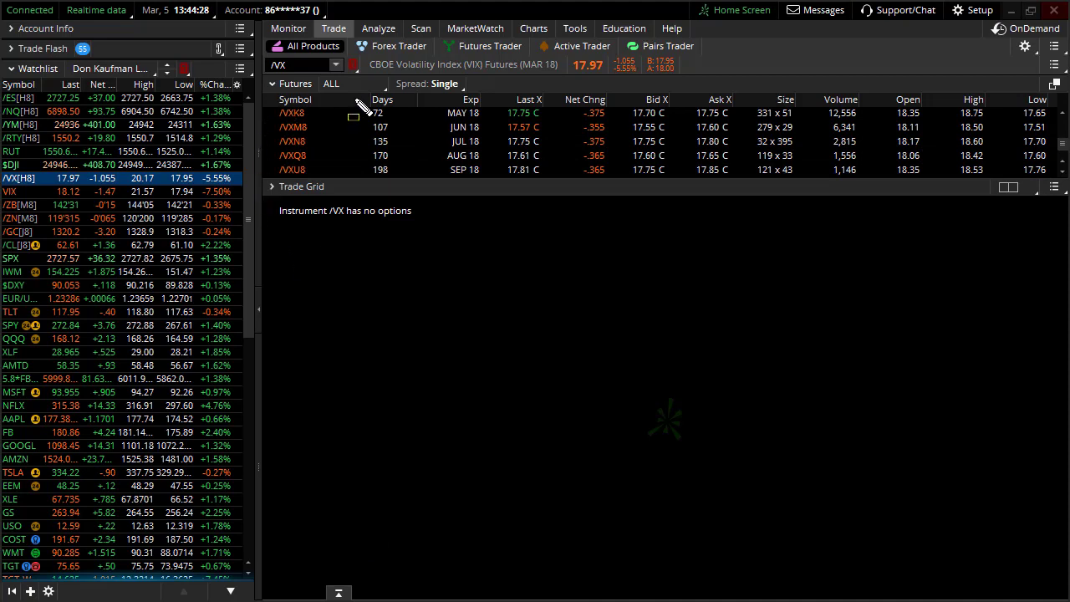
pyautogui.moveTo(374, 128); pyautogui.dragTo(408, 201)
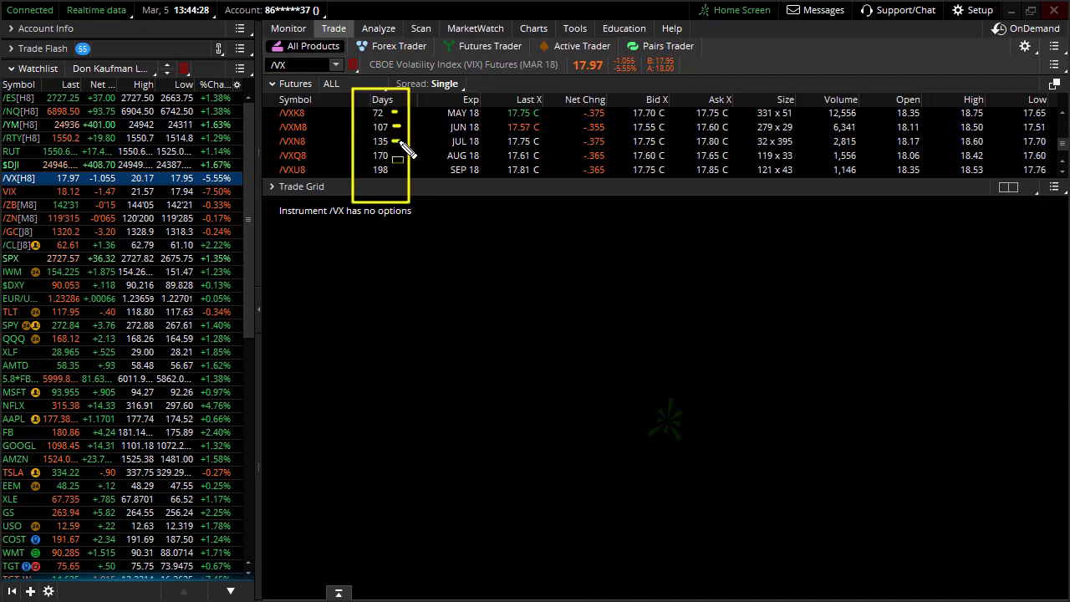
pyautogui.moveTo(499, 92); pyautogui.dragTo(550, 198)
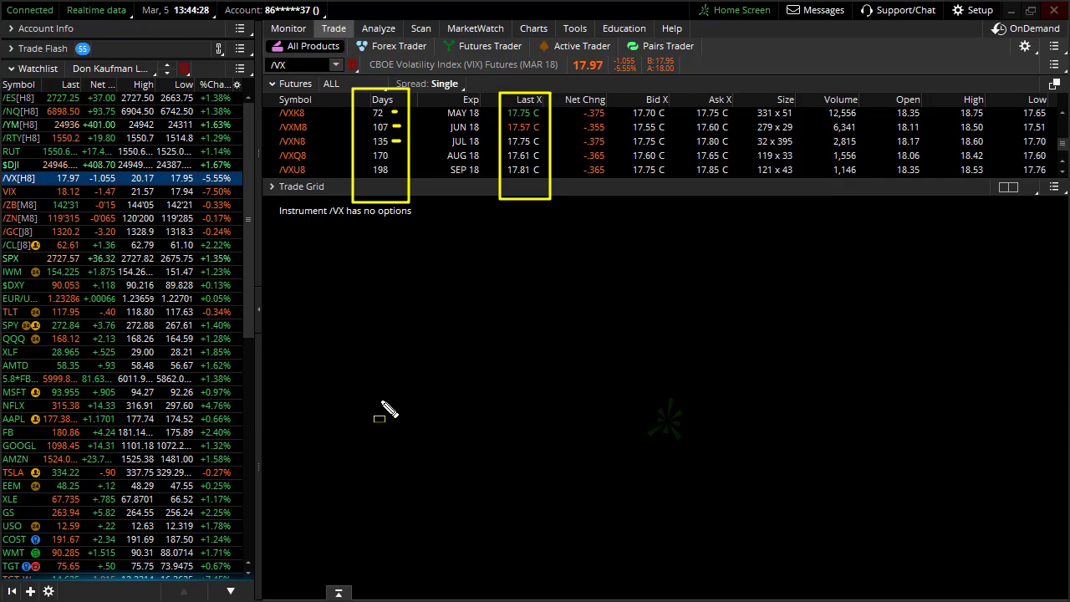
pyautogui.moveTo(375, 314)
pyautogui.mouseDown()
pyautogui.moveTo(595, 328)
pyautogui.moveTo(906, 314)
pyautogui.mouseUp()
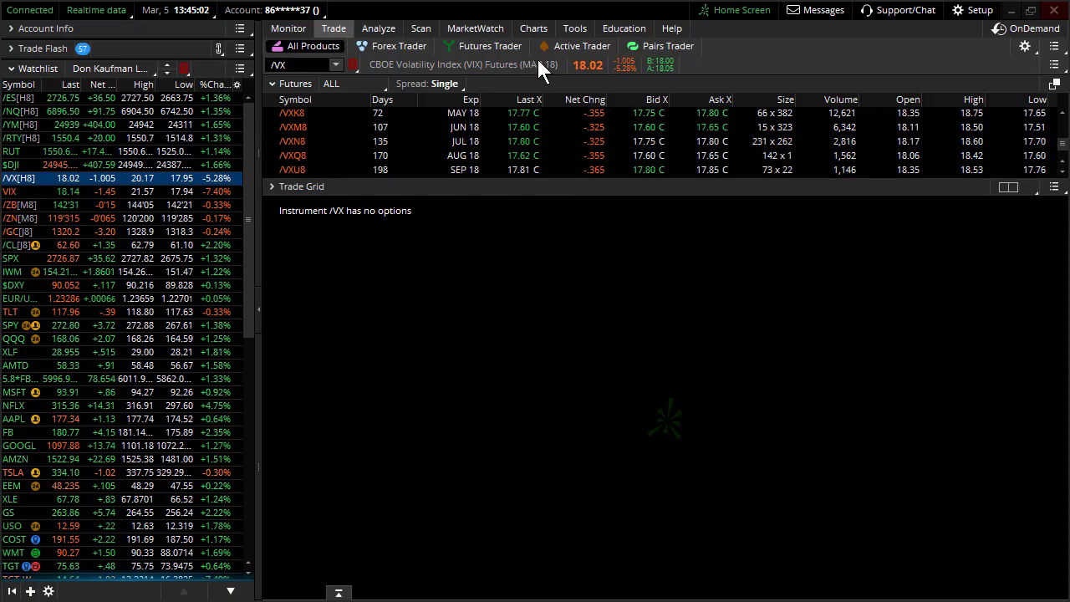
# Chart WMT from the watchlist with the don1 style and focus on its recent daily candles.
pyautogui.click(536, 29)
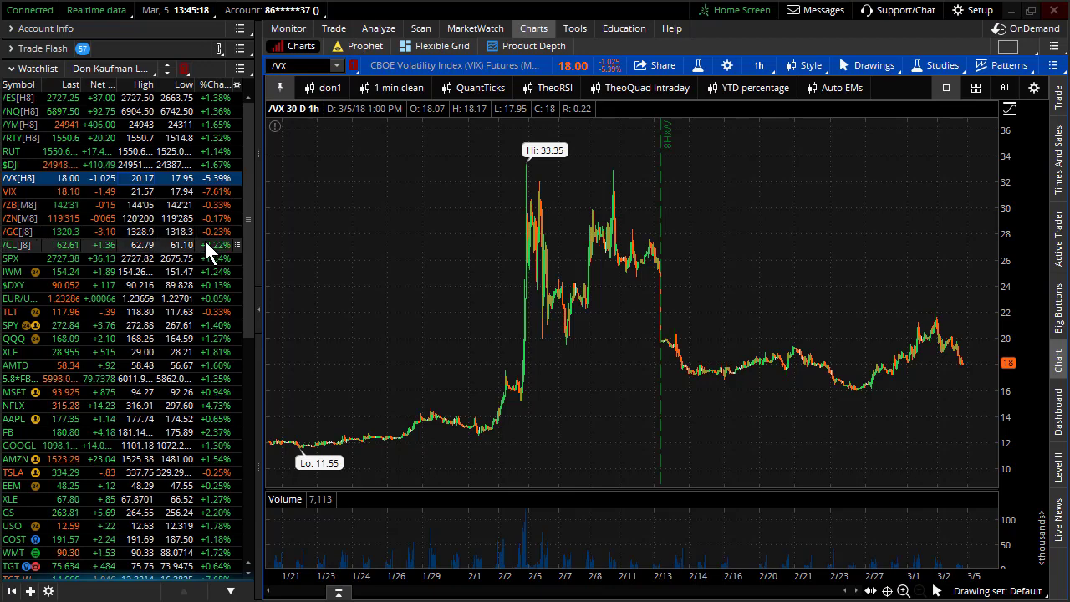
pyautogui.click(92, 550)
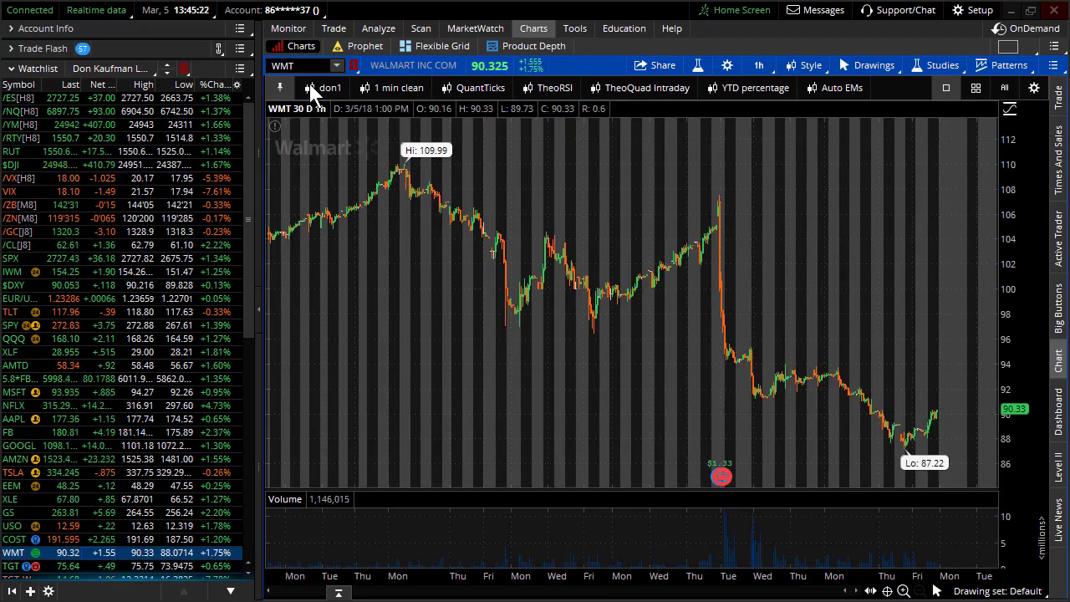
pyautogui.click(311, 87)
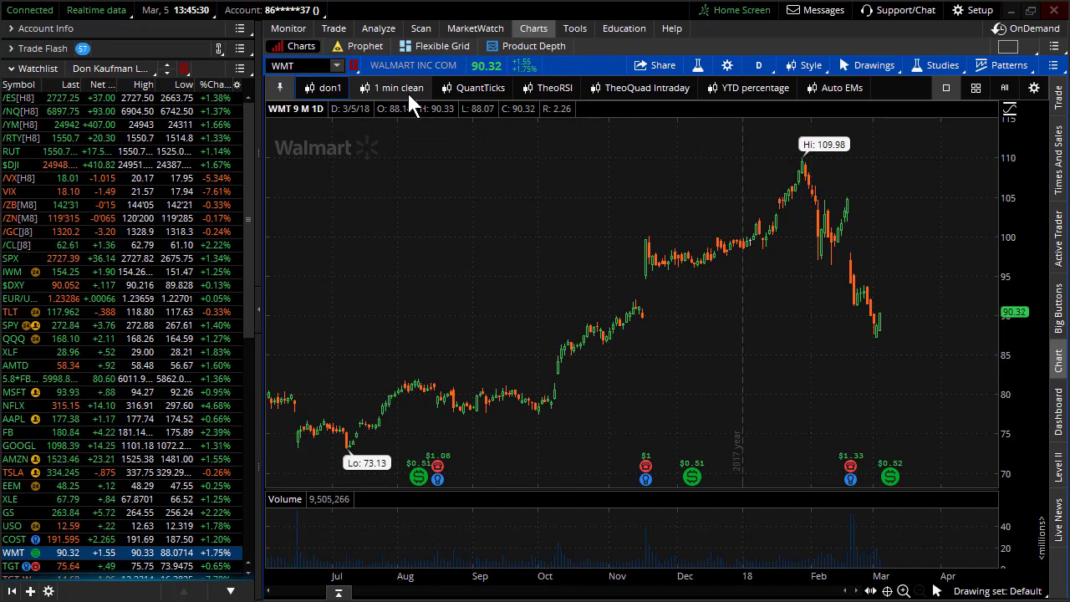
pyautogui.moveTo(687, 180); pyautogui.dragTo(874, 219)
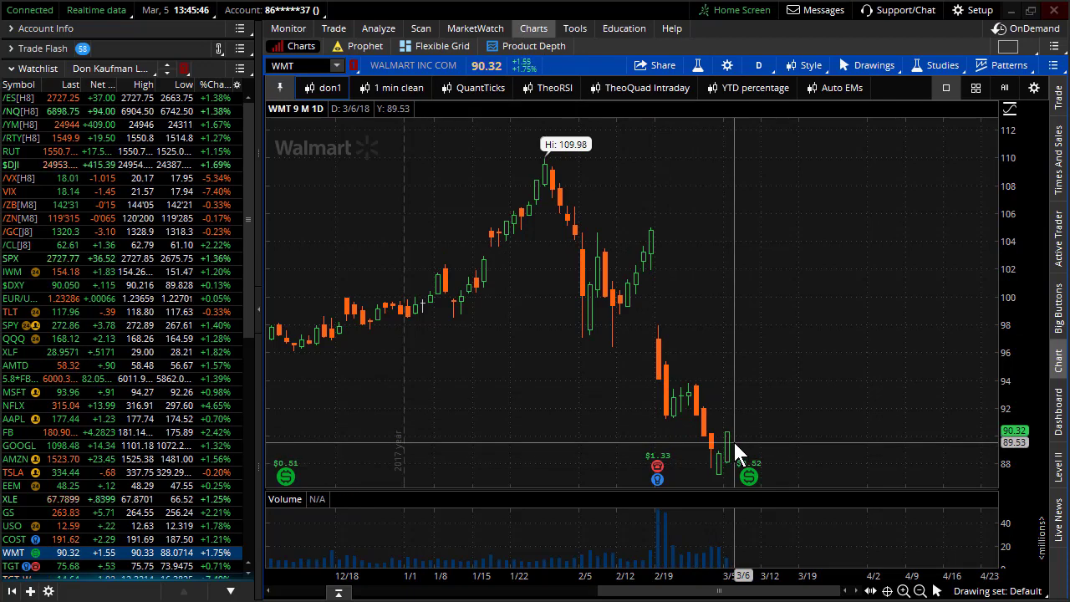
pyautogui.moveTo(653, 444); pyautogui.dragTo(858, 451)
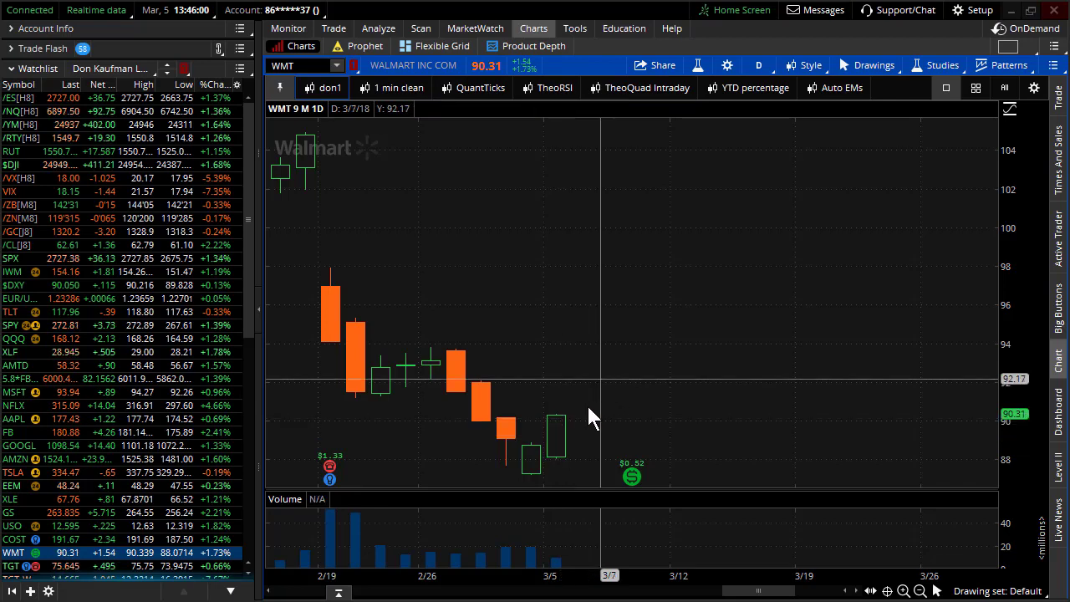
pyautogui.rightClick(609, 358)
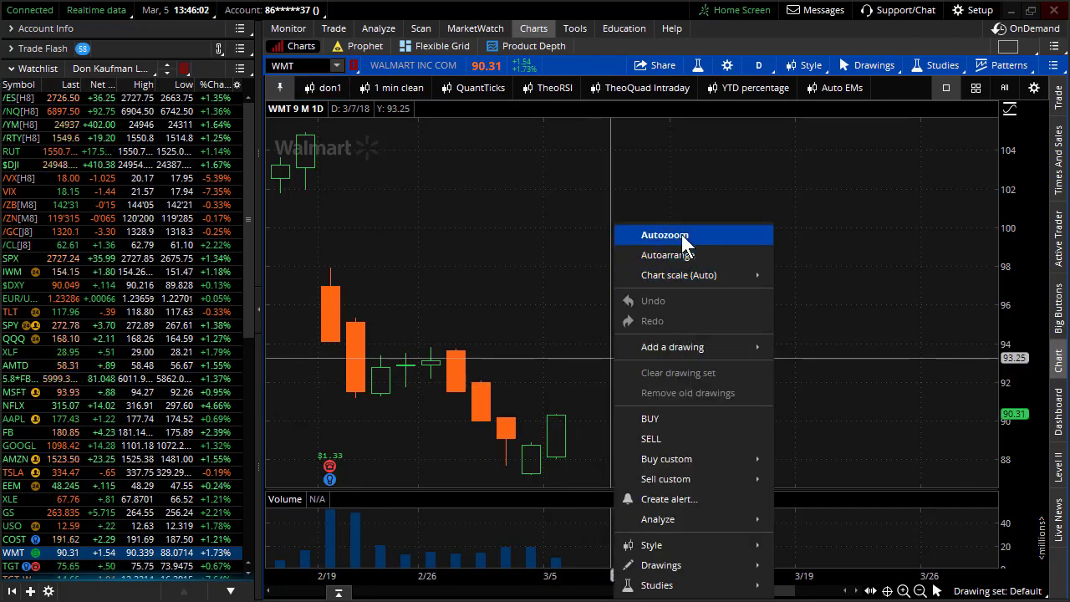
pyautogui.click(682, 234)
pyautogui.moveTo(783, 307); pyautogui.dragTo(1063, 351)
# Expand the 6 APR 18 weekly expiration in the WMT option chain.
pyautogui.click(335, 28)
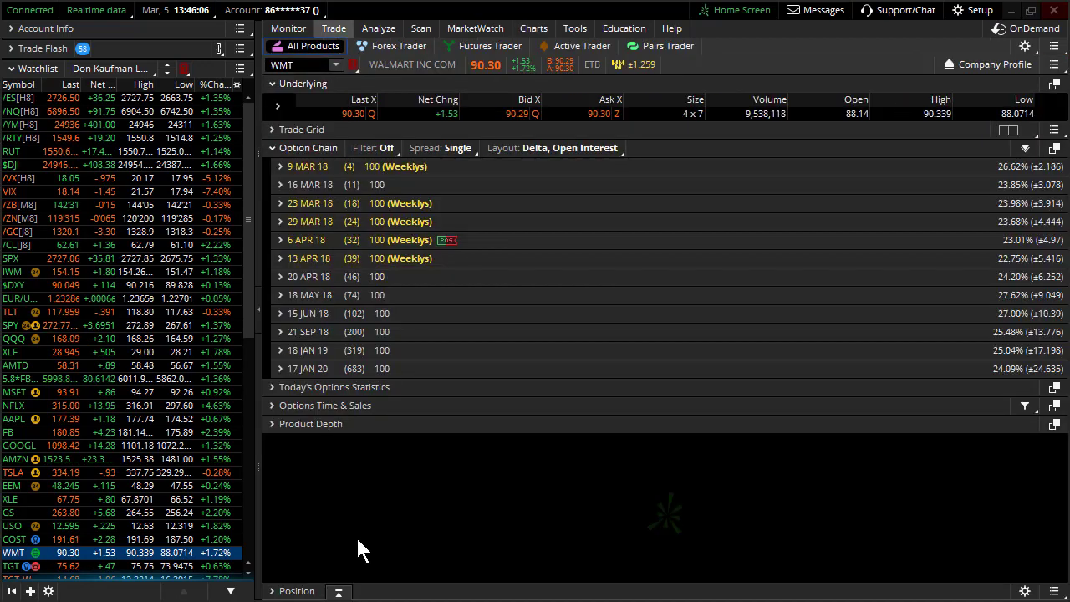
pyautogui.click(307, 239)
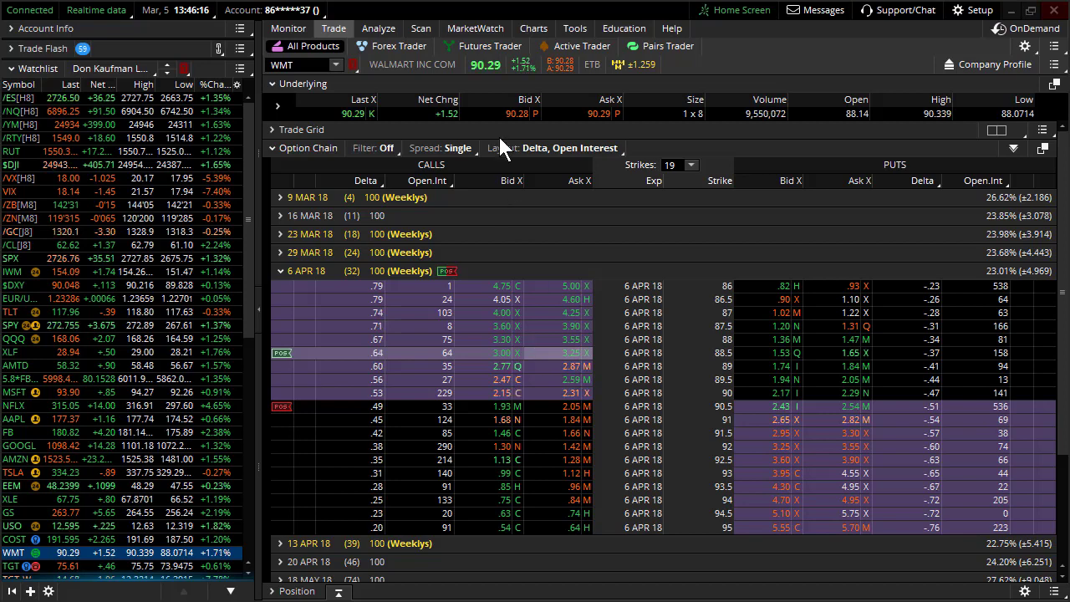
# Apply the YTD percentage style to the WMT chart and temporarily mark the high-to-low decline and the mid-February gap level.
pyautogui.click(530, 31)
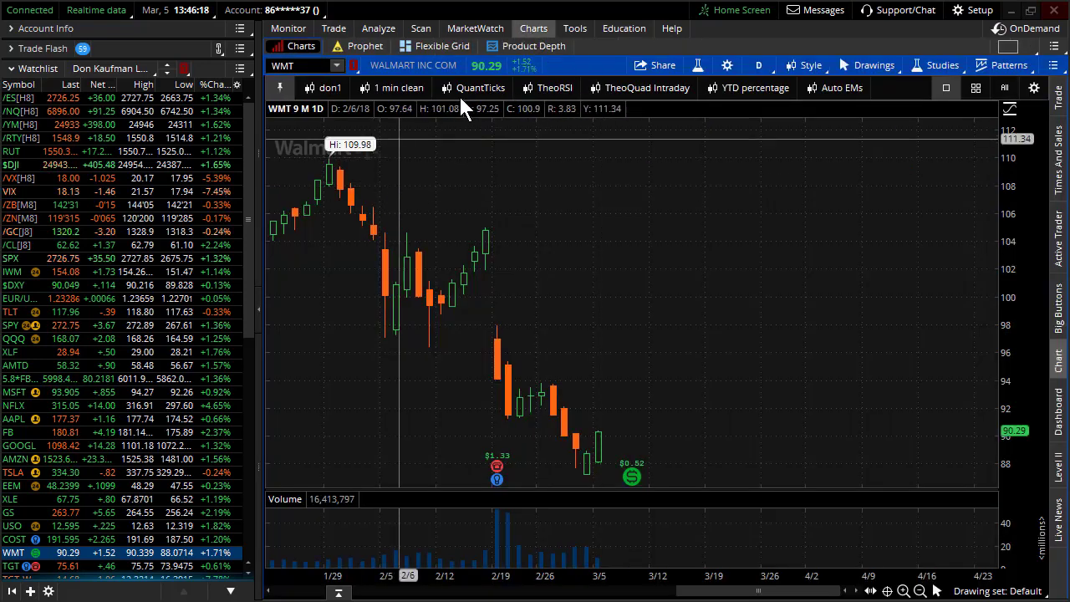
pyautogui.click(724, 84)
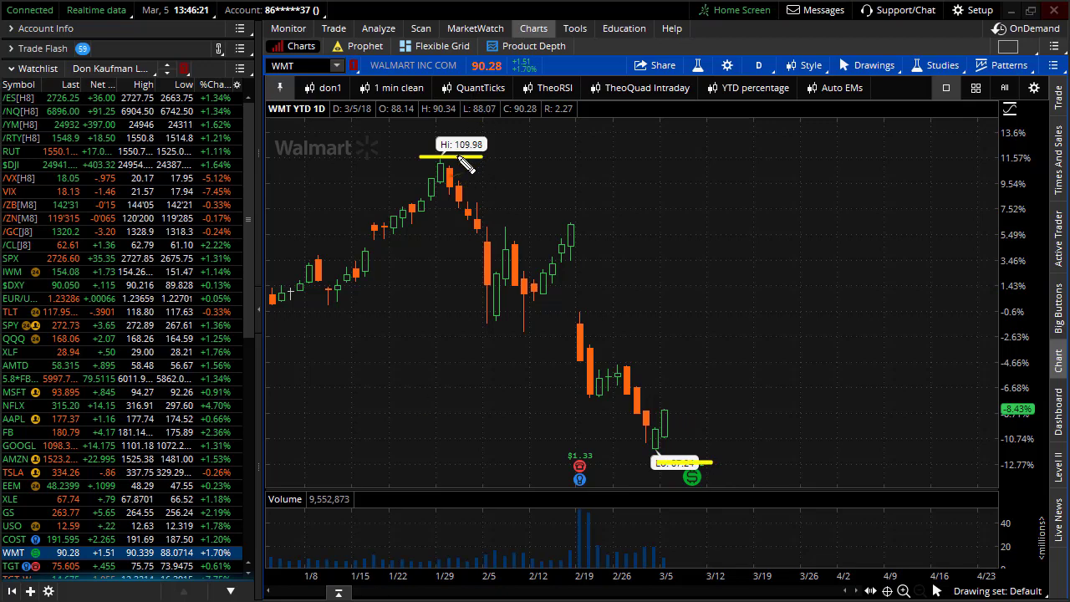
pyautogui.moveTo(465, 164); pyautogui.dragTo(682, 456)
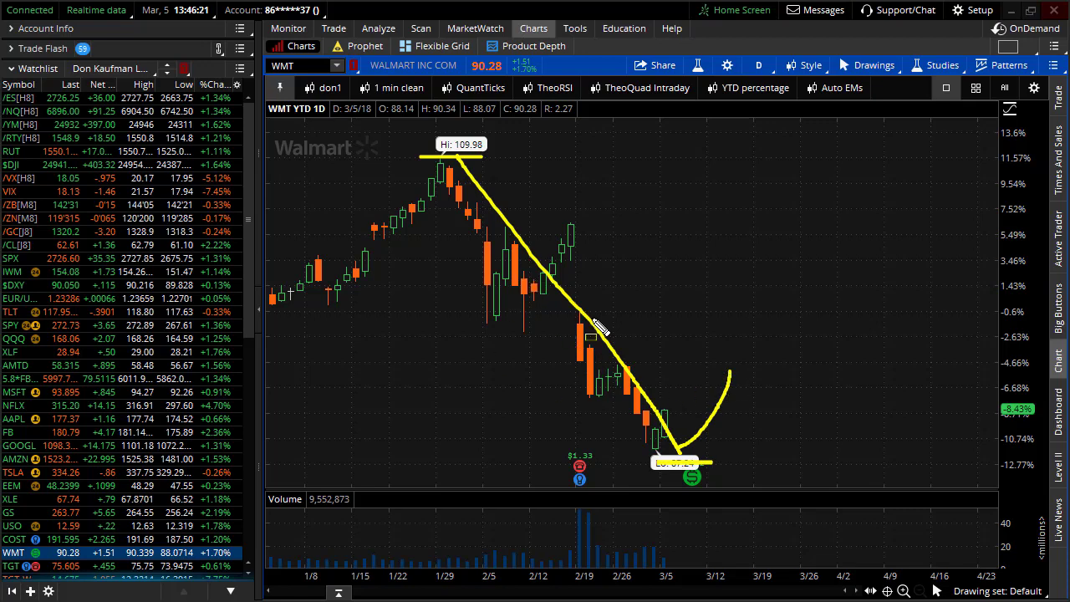
pyautogui.moveTo(583, 317); pyautogui.dragTo(992, 313)
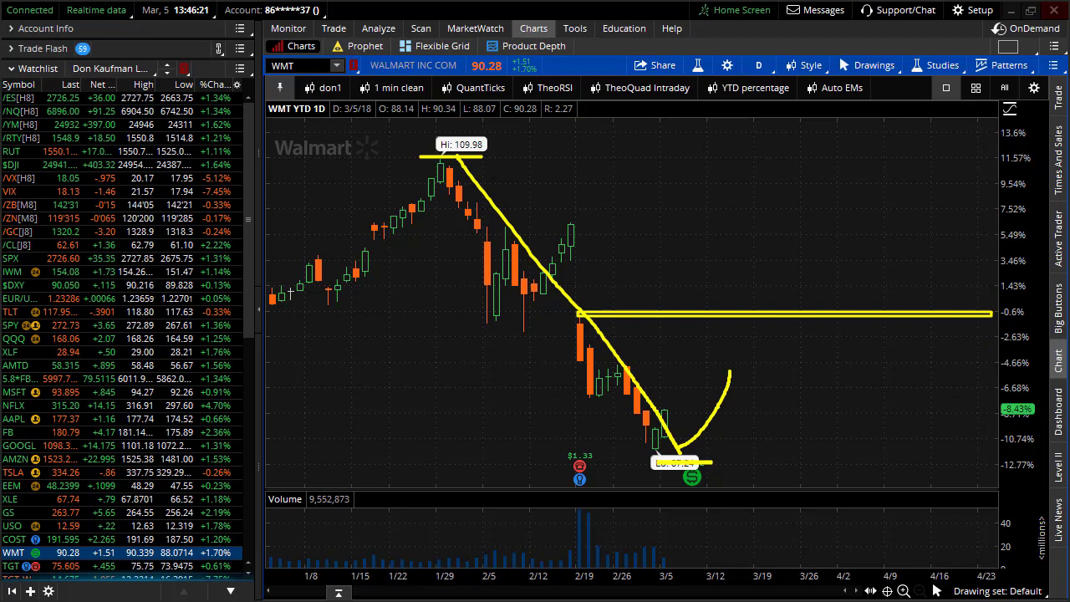
pyautogui.moveTo(612, 318); pyautogui.dragTo(700, 462)
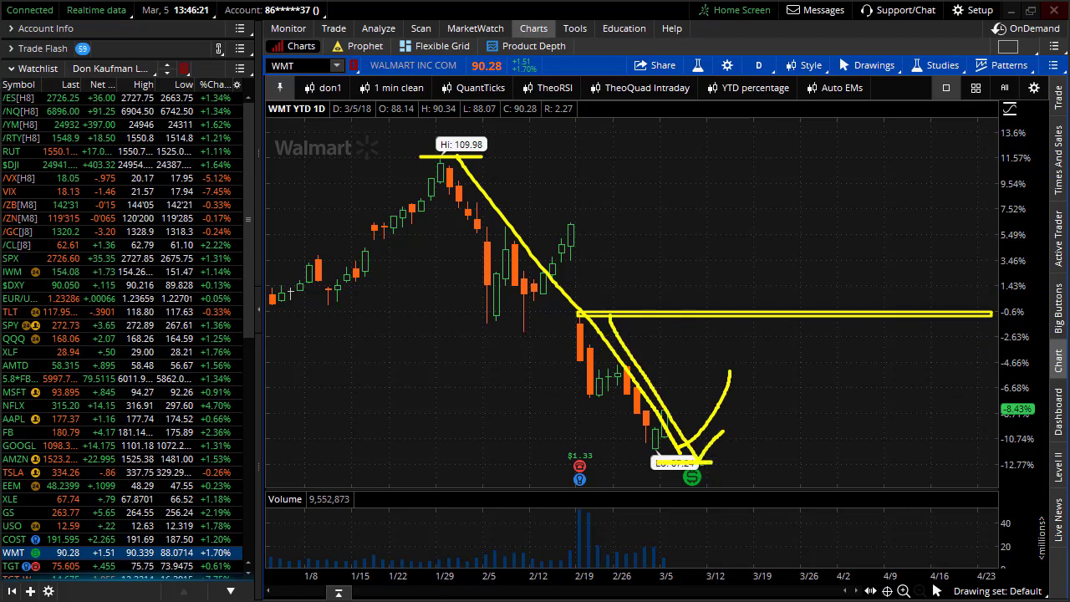
pyautogui.press('Escape')
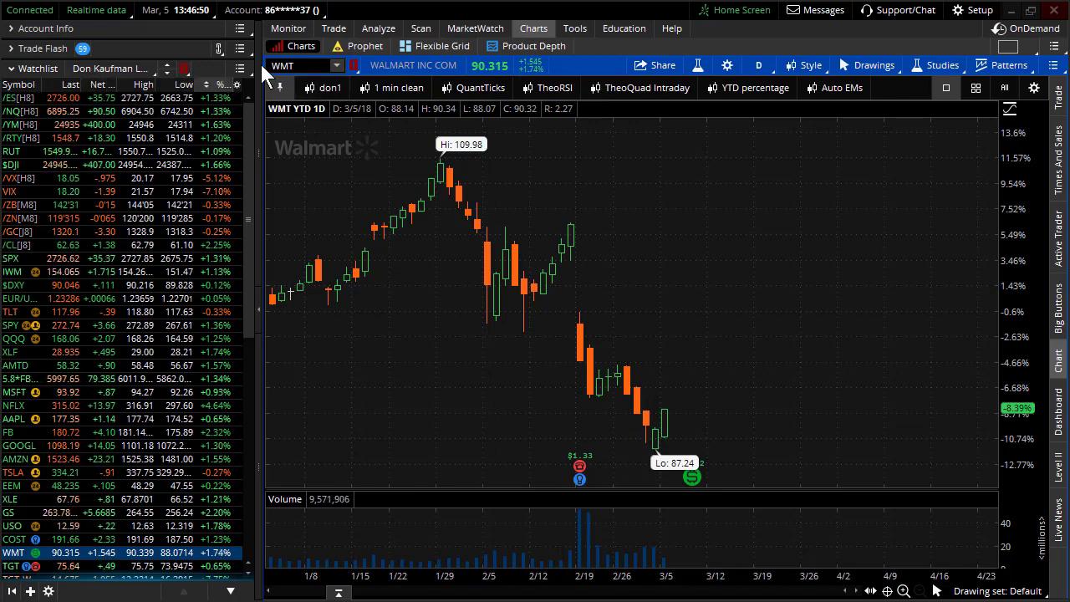
# Build a single-contract WMT 6 APR 18 call vertical order, buying the 89.5 strike and selling the 91.5 strike.
pyautogui.click(334, 29)
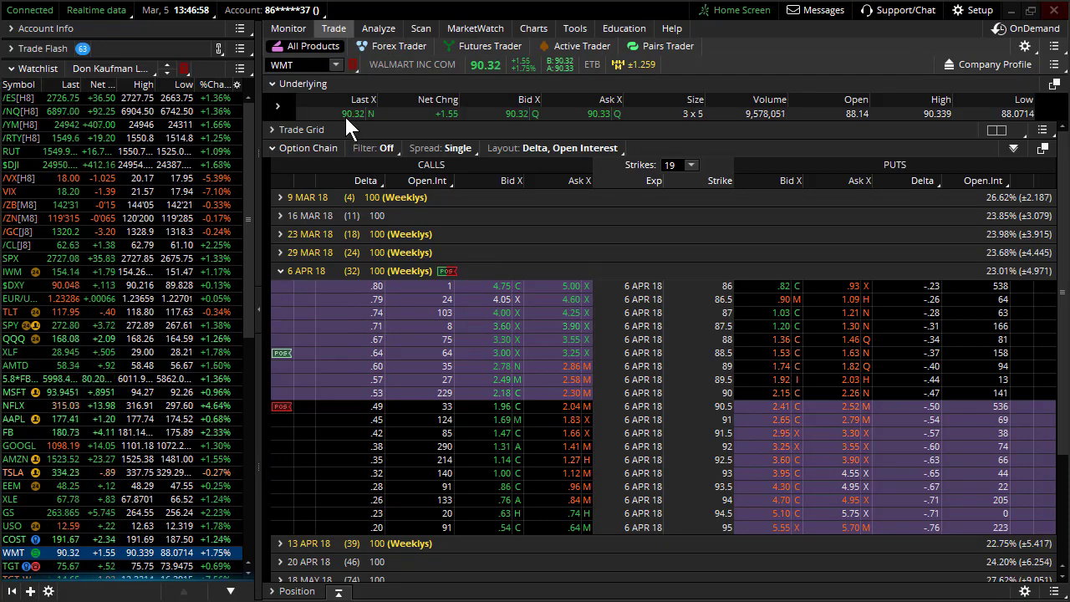
pyautogui.click(562, 379)
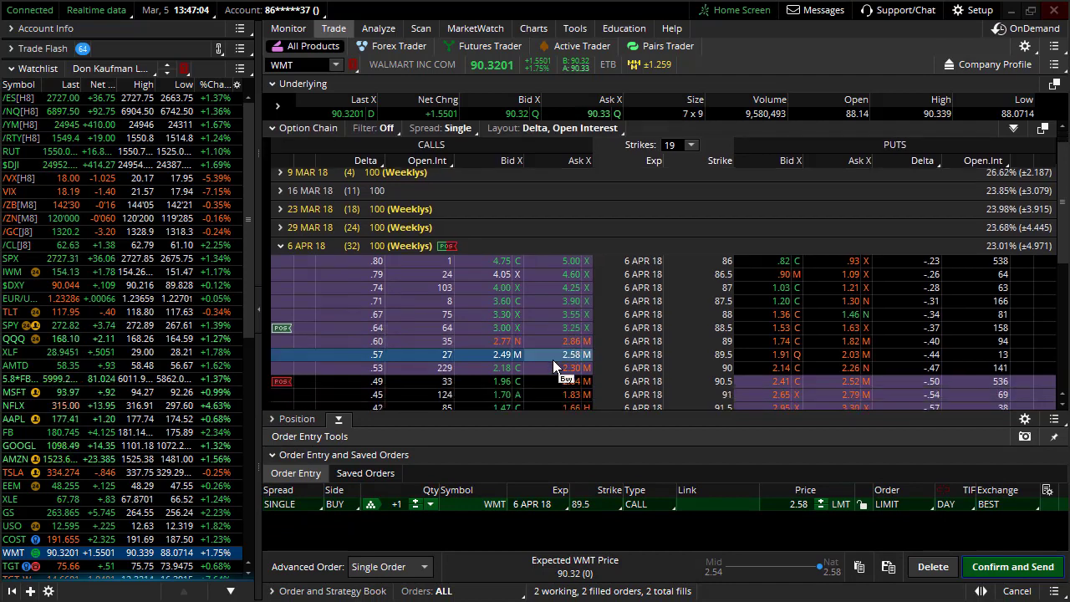
pyautogui.scroll(-1, 569, 361)
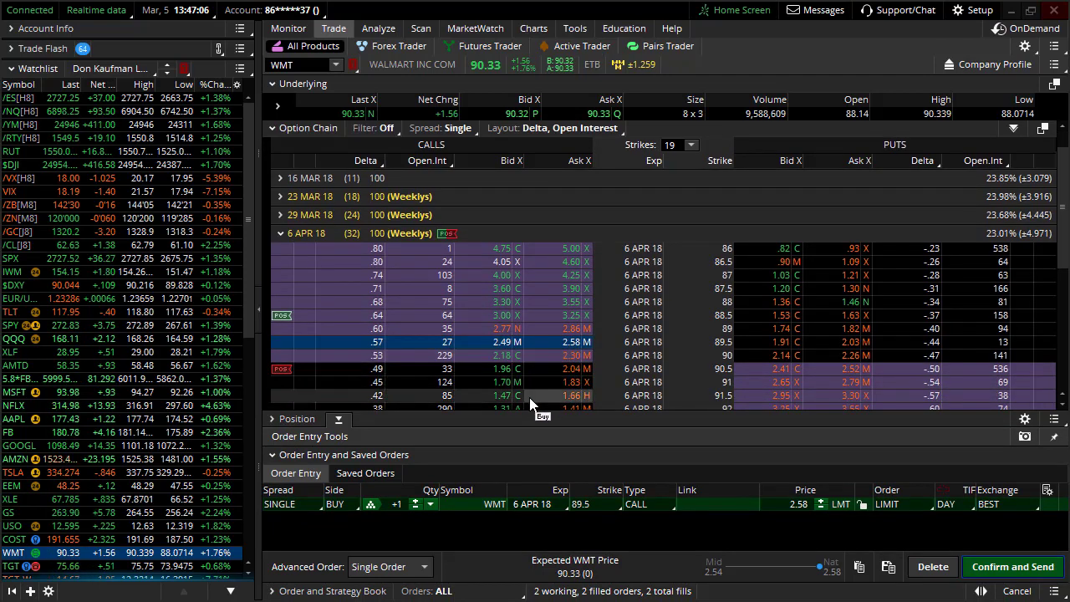
pyautogui.click(500, 401)
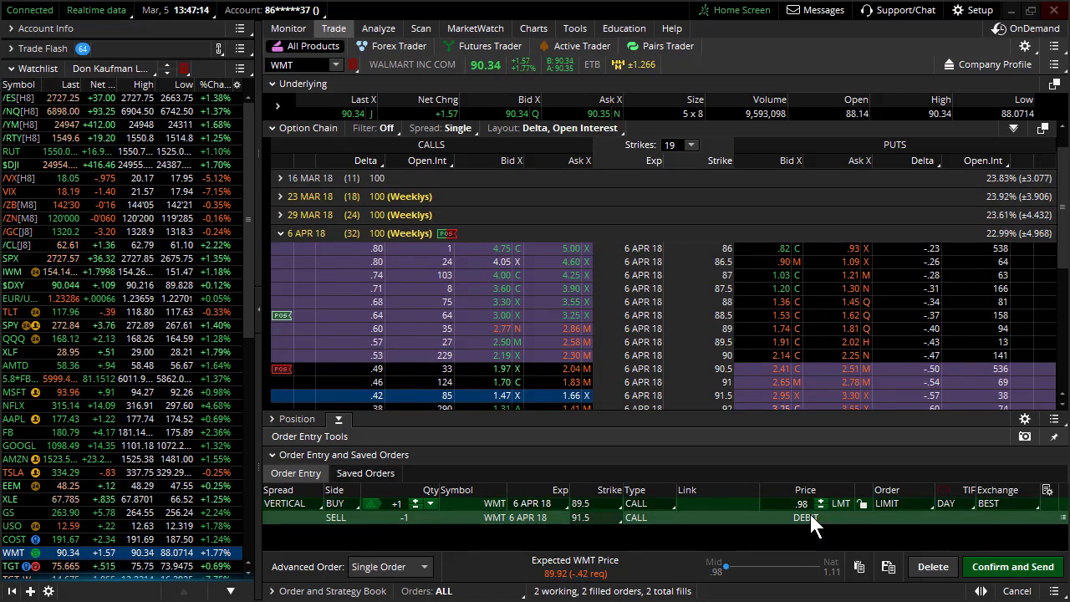
# Review the WMT chart again, and delete the unsent 89.5/91.5 call vertical order.
pyautogui.click(533, 28)
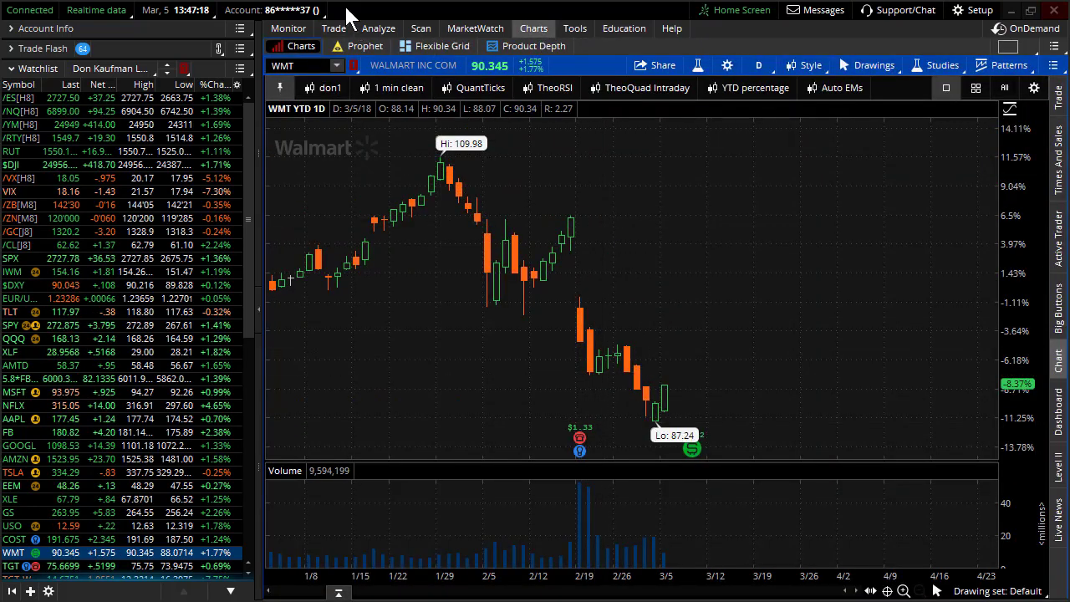
pyautogui.click(334, 28)
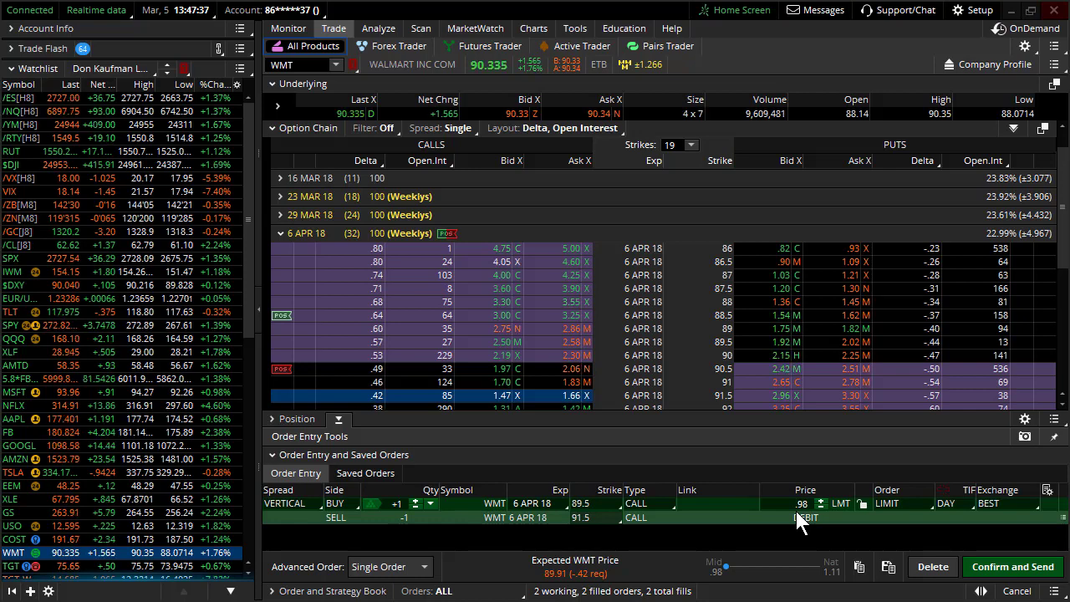
pyautogui.click(947, 565)
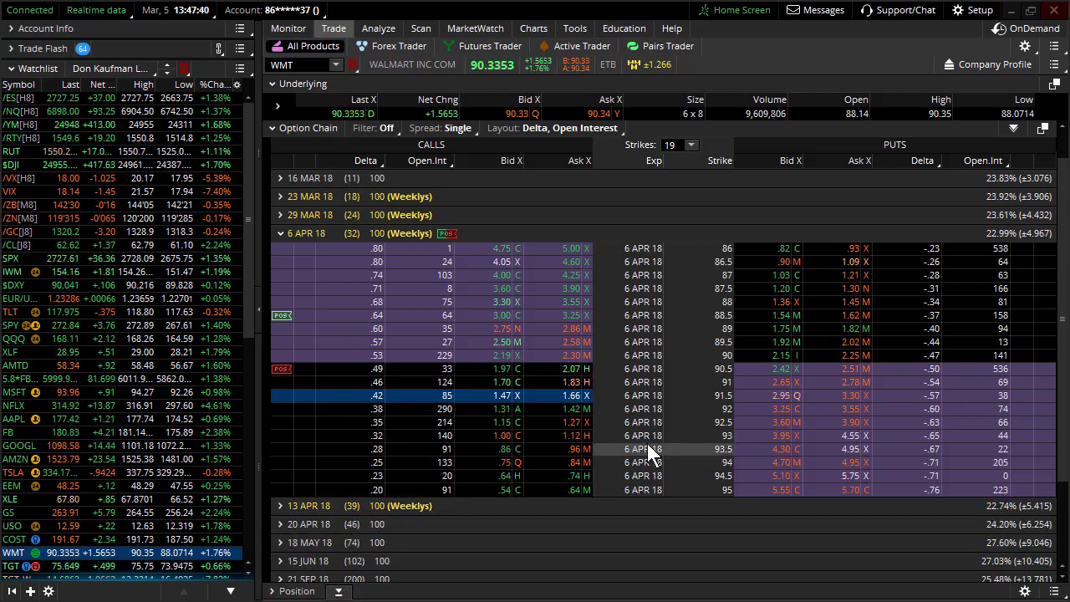
# Chart XLE from the watchlist and mark a horizontal line from its January high to the percentage scale.
pyautogui.scroll(-1, 168, 512)
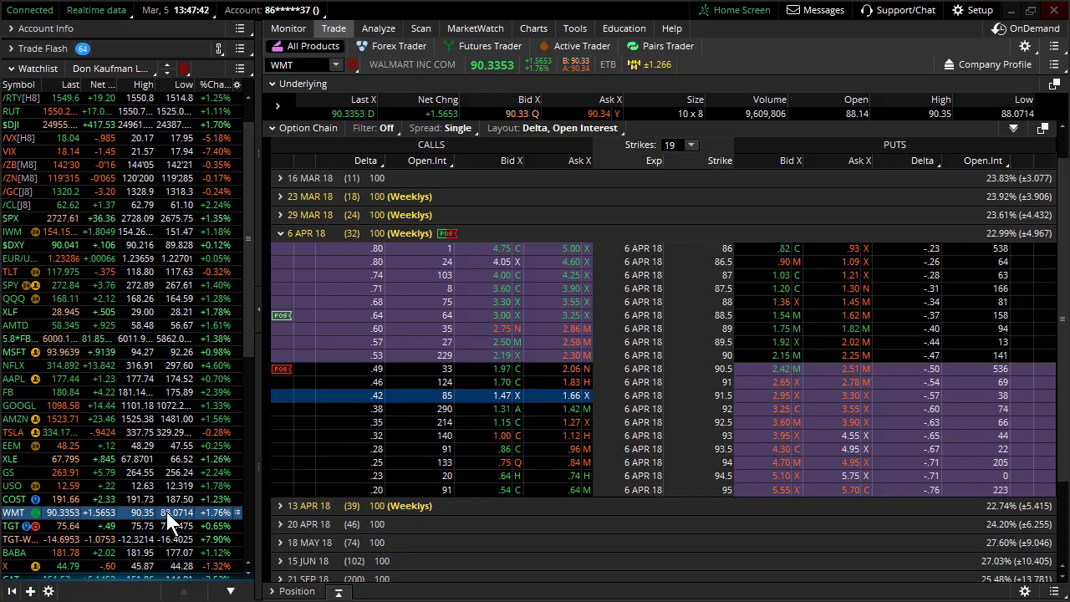
pyautogui.click(127, 459)
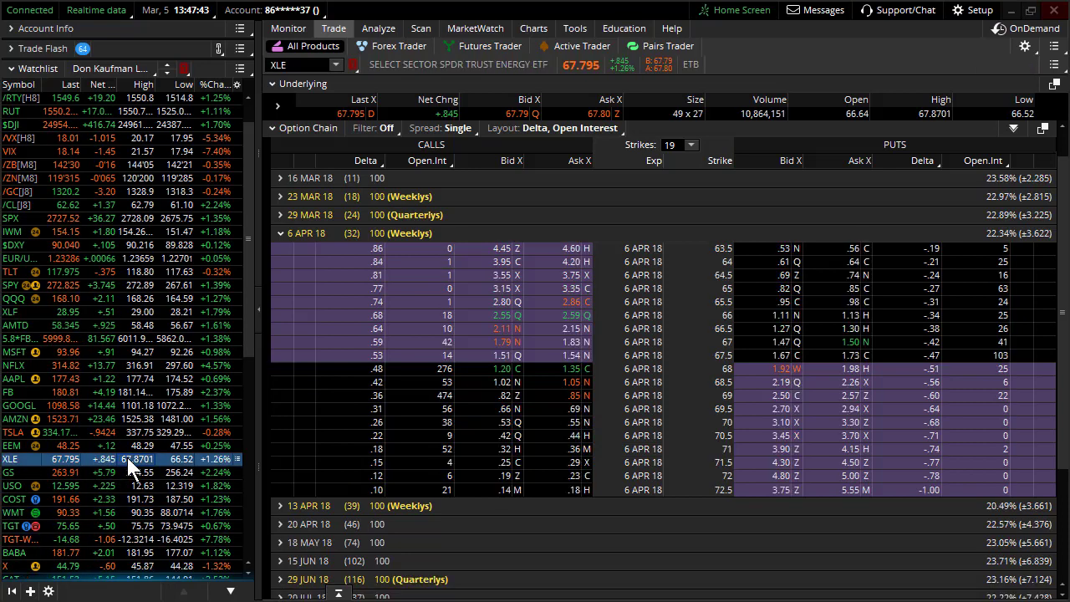
pyautogui.click(532, 28)
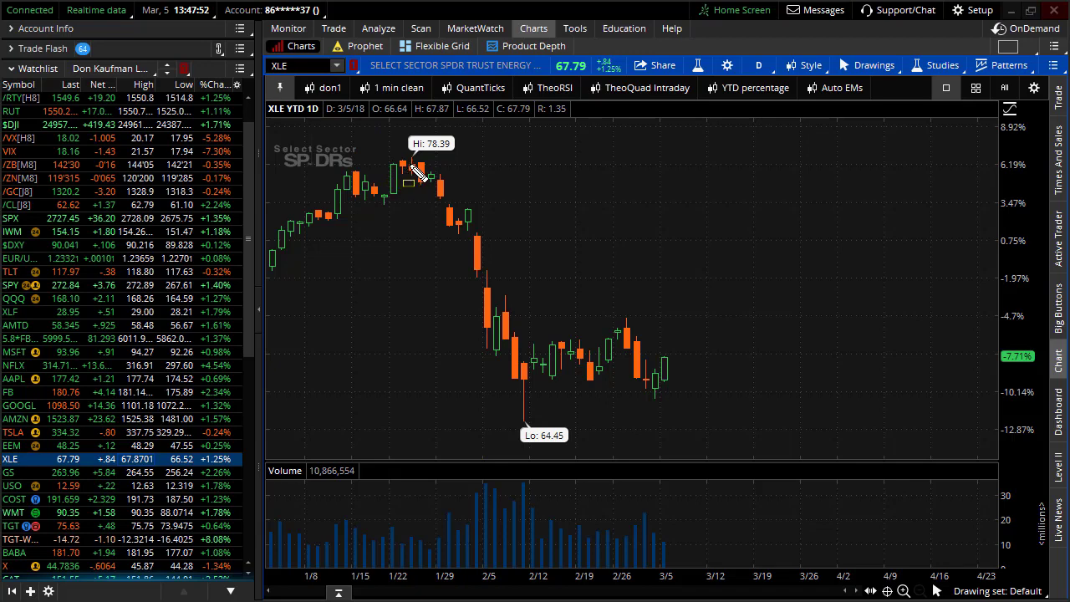
pyautogui.moveTo(407, 161)
pyautogui.mouseDown()
pyautogui.moveTo(808, 191)
pyautogui.moveTo(1004, 171)
pyautogui.mouseUp()
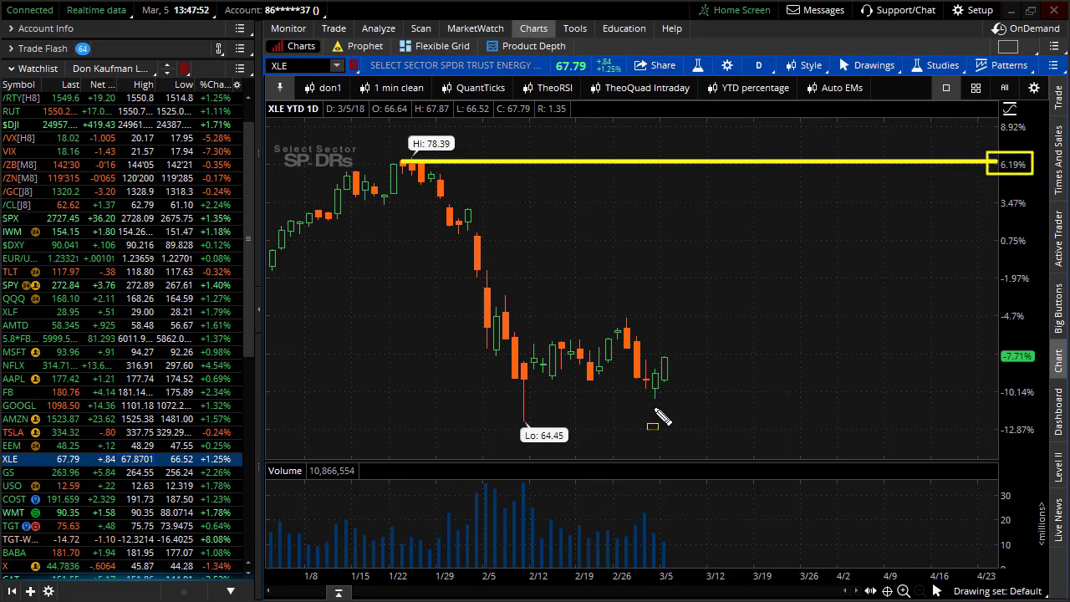
# Mark XLE's early-March low with a horizontal line, and build a single-contract 6 APR 18 67/69 call vertical order at a 1.00 debit limit.
pyautogui.moveTo(734, 402); pyautogui.dragTo(978, 399)
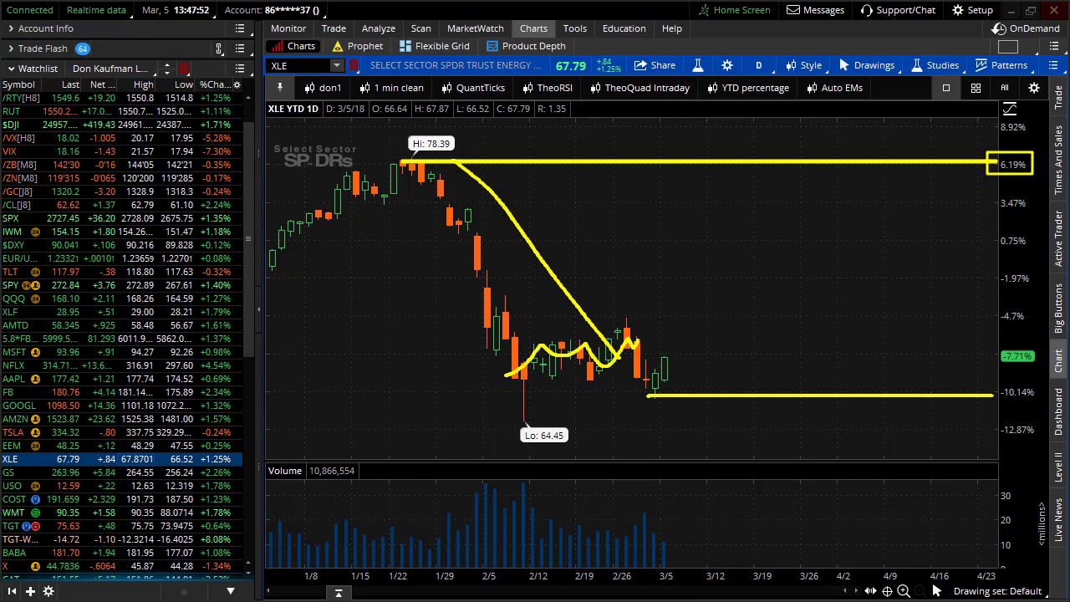
pyautogui.click(333, 28)
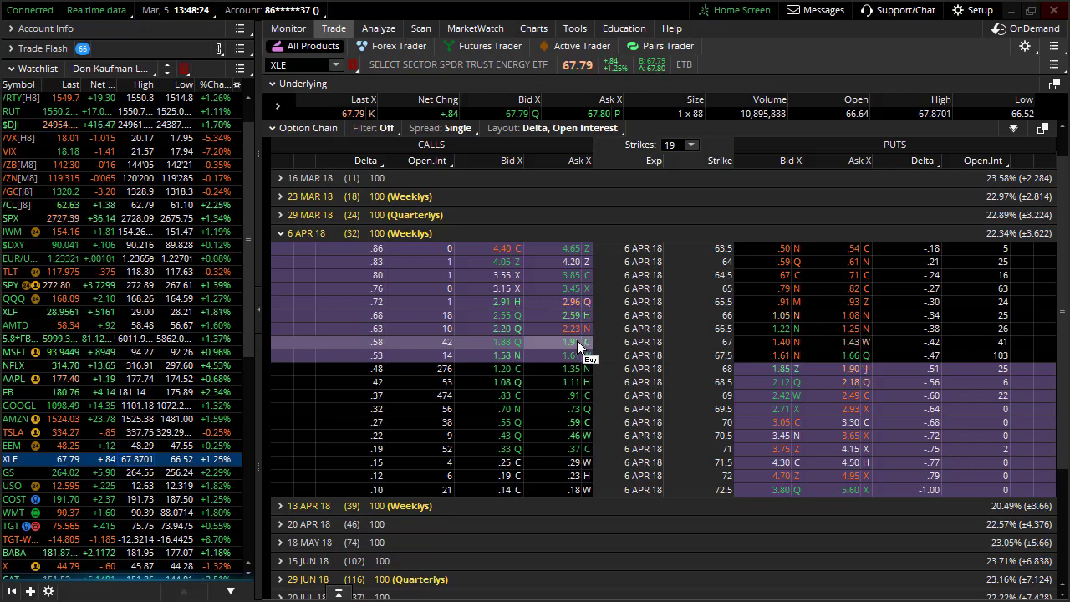
pyautogui.click(577, 342)
pyautogui.keyDown('ctrl'); pyautogui.click(505, 395); pyautogui.keyUp('ctrl')
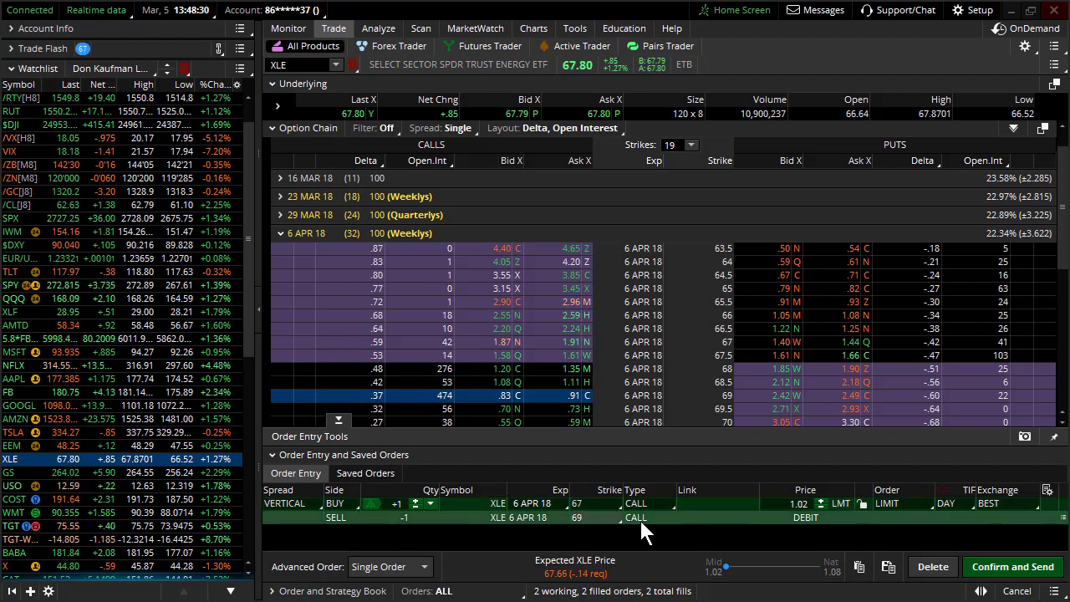
pyautogui.click(819, 508)
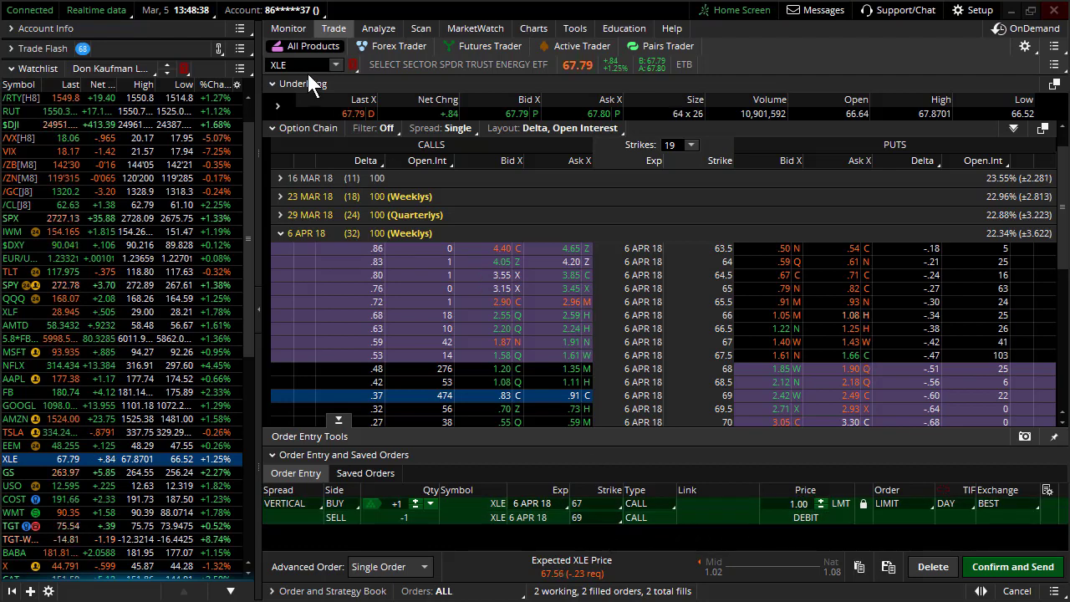
# Review the XLE chart in the don1 style and return to its option chain and the watchlist.
pyautogui.click(539, 28)
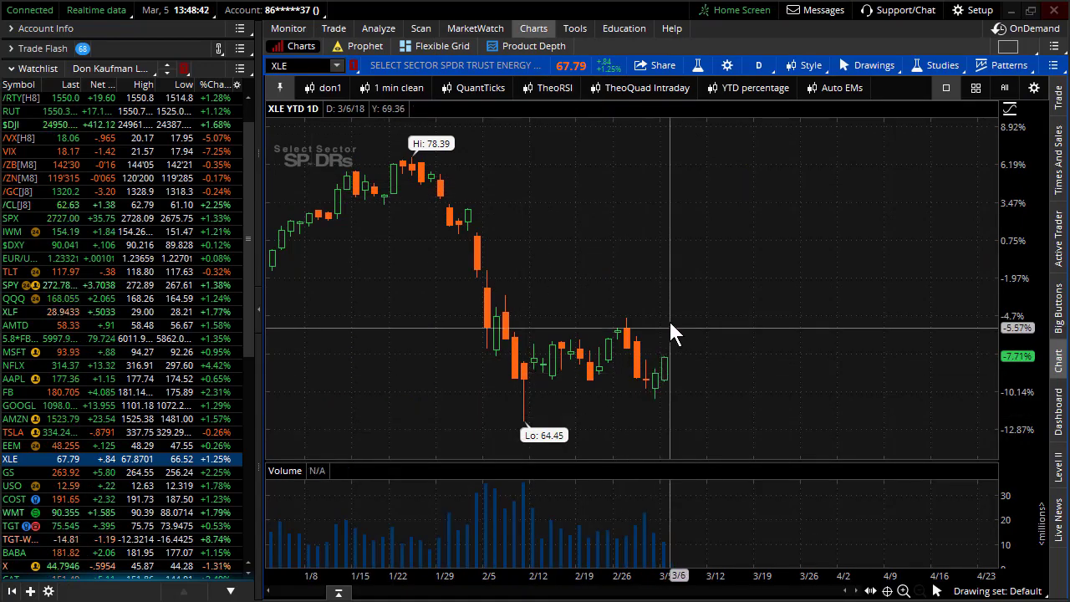
pyautogui.click(331, 87)
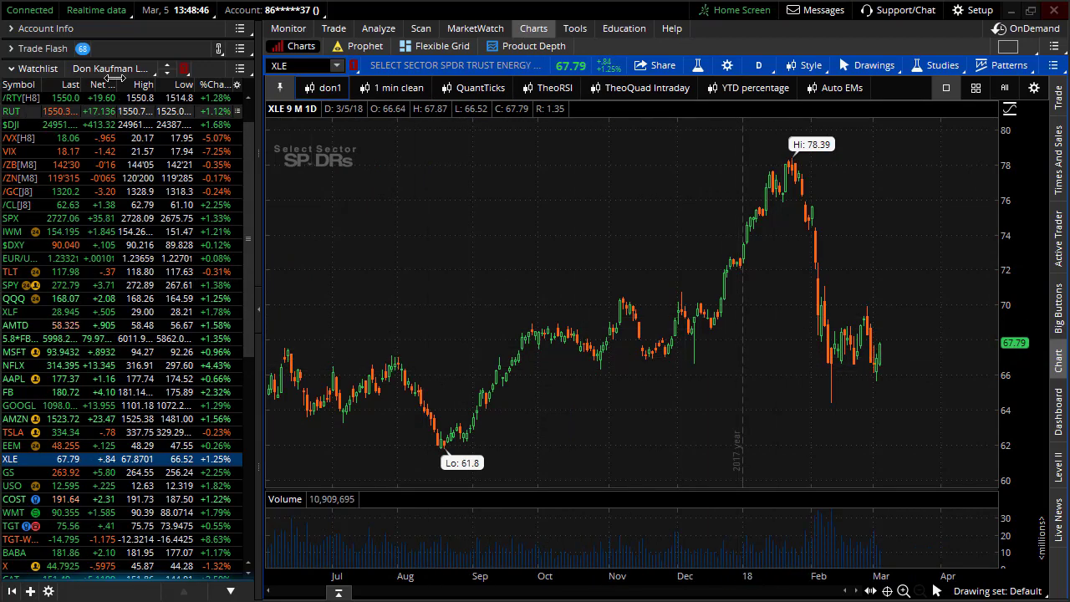
pyautogui.scroll(1, 142, 109)
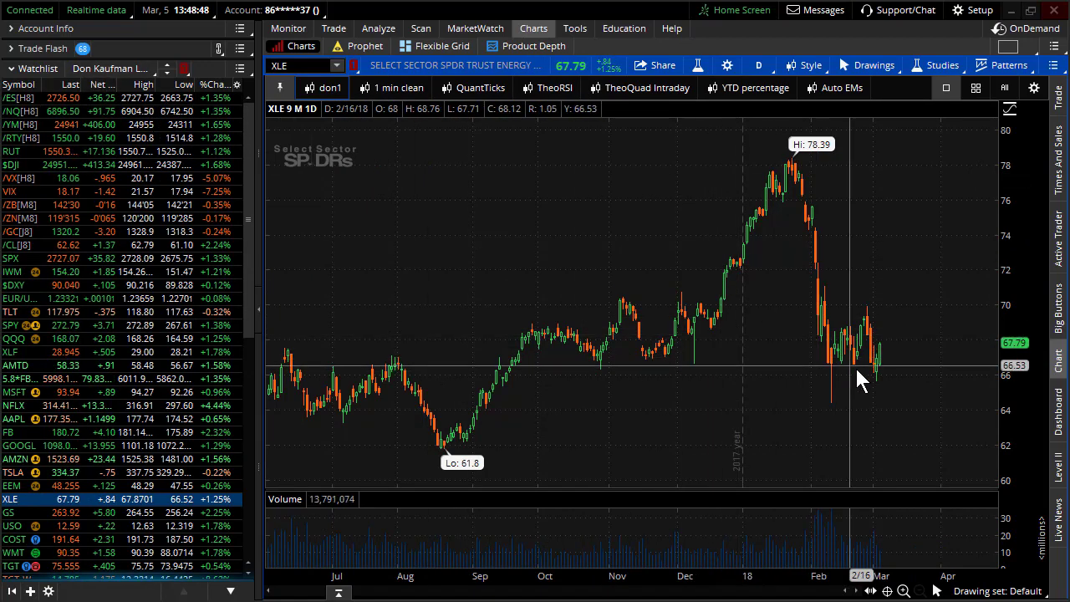
pyautogui.click(335, 28)
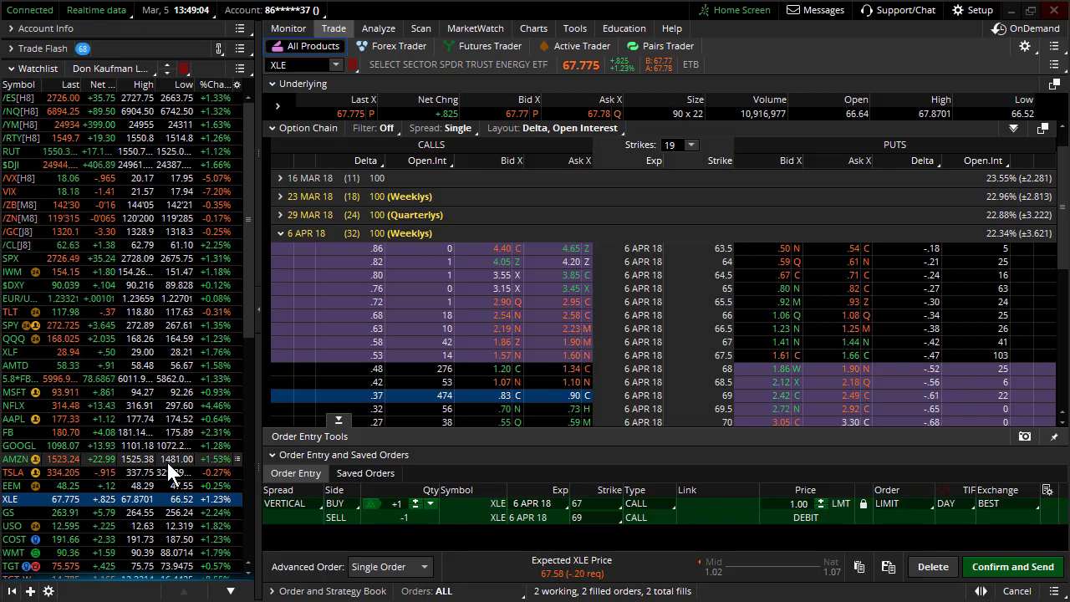
pyautogui.scroll(-3, 161, 457)
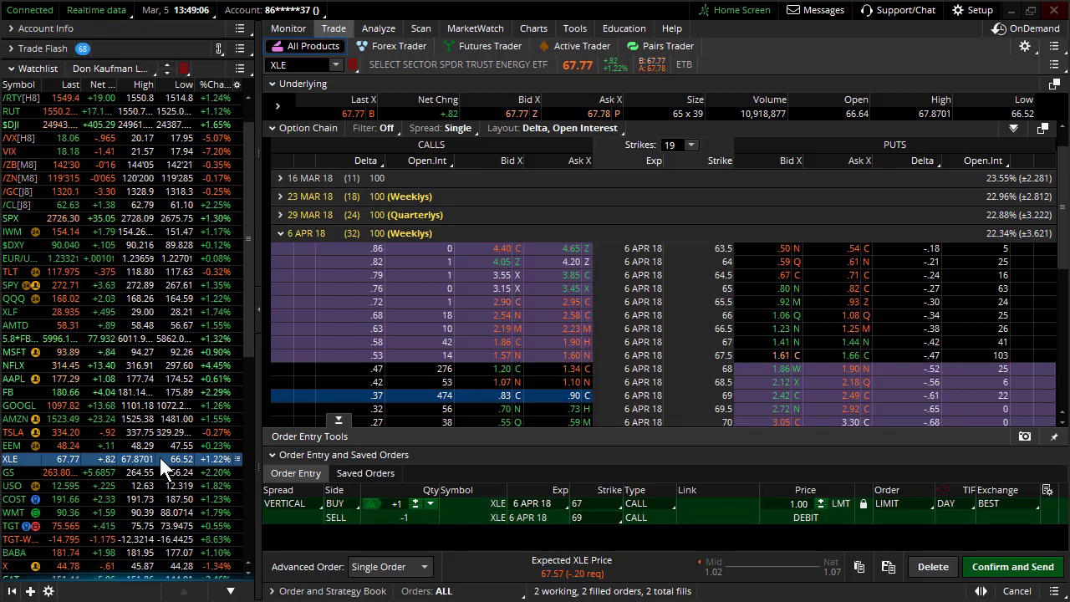
pyautogui.scroll(3, 178, 449)
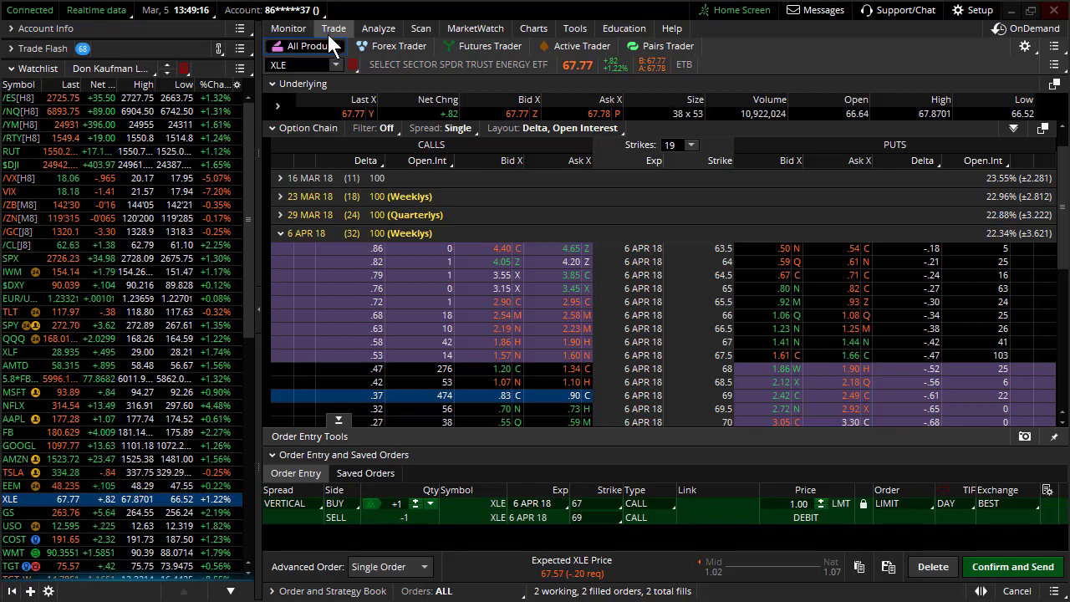
# Load XHB and chart it, temporarily marking the decline from the January high and the swing lows before clearing the marks.
pyautogui.click(289, 64)
pyautogui.press('BackSpace')
pyautogui.write('XHB')
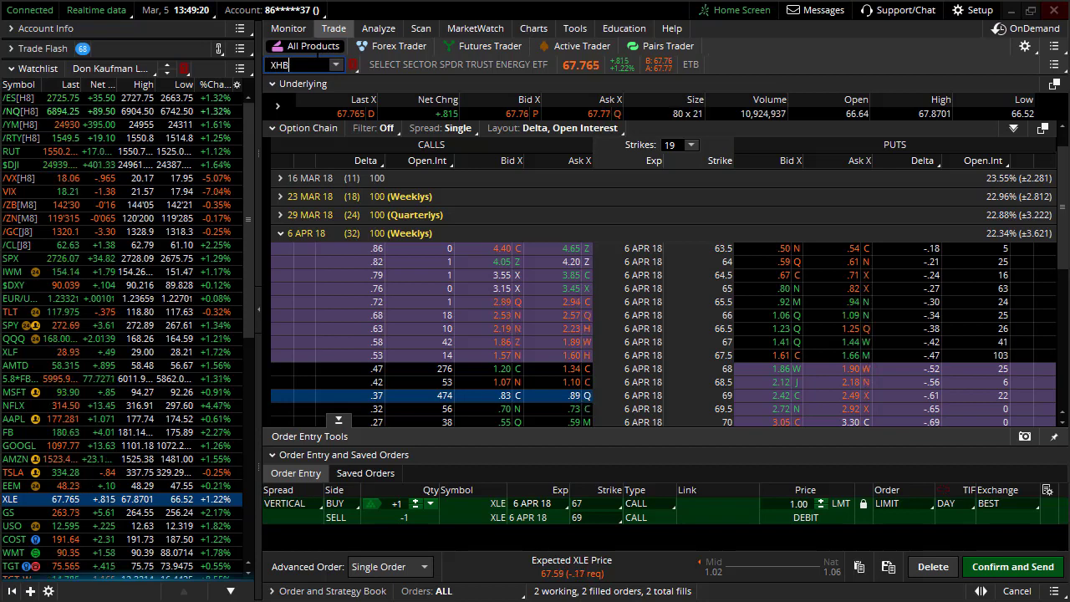
pyautogui.press('Return')
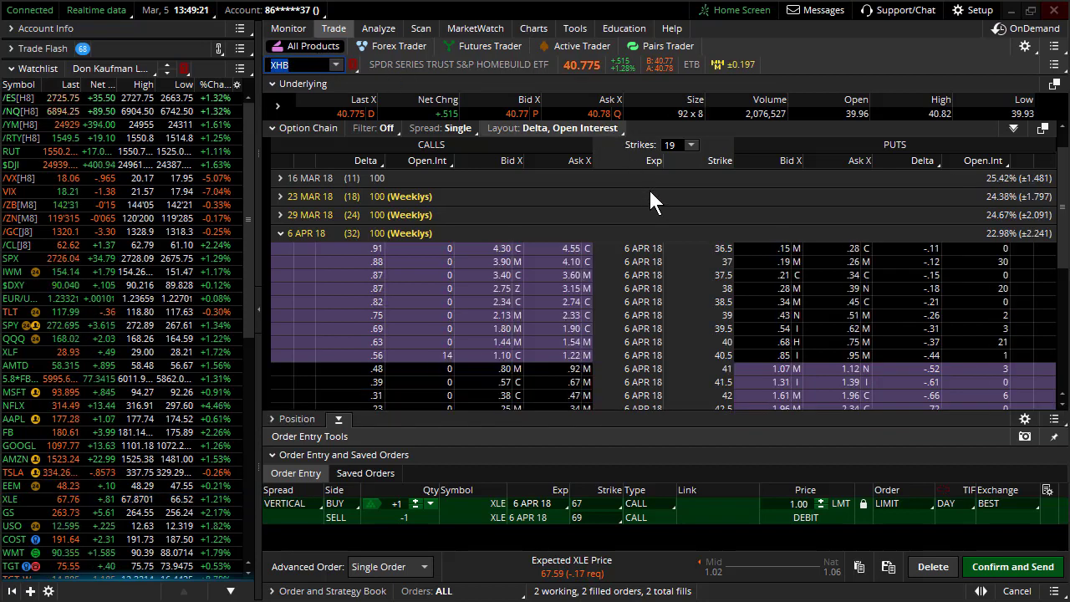
pyautogui.click(530, 30)
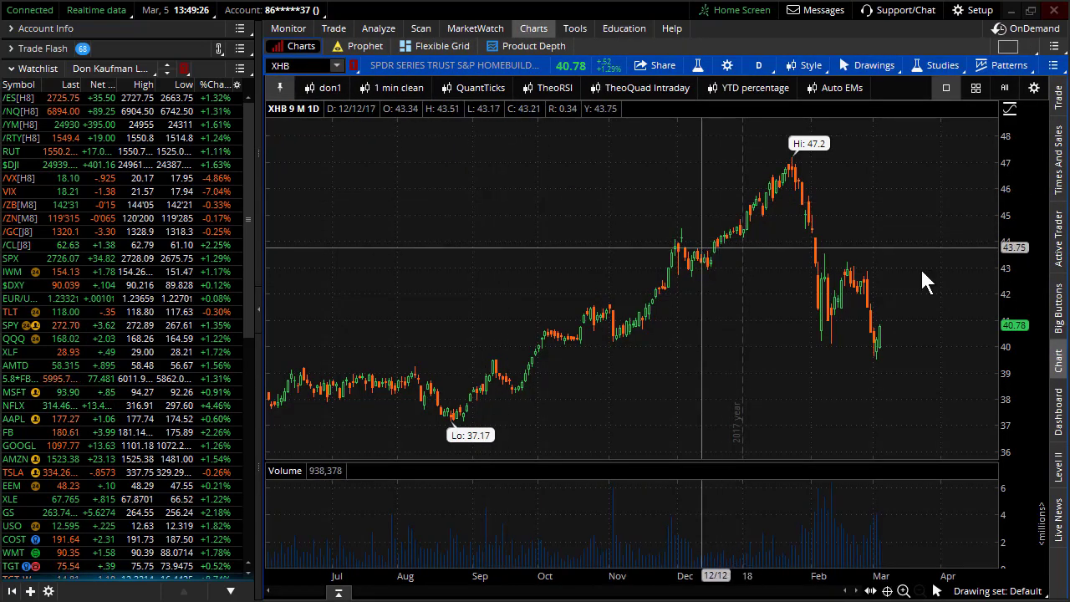
pyautogui.scroll(3, 717, 385)
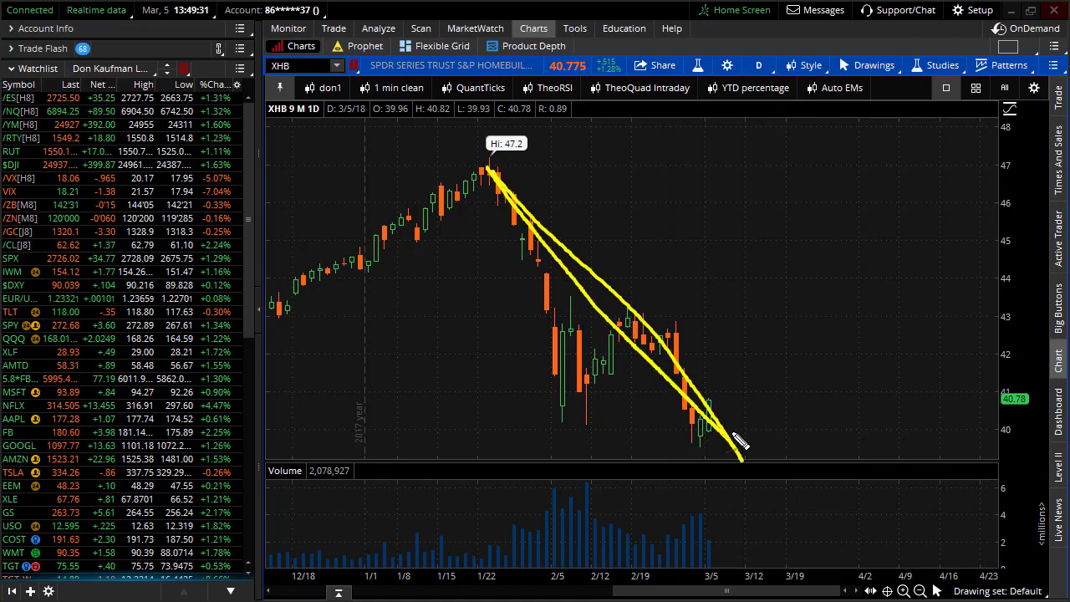
pyautogui.press('Escape')
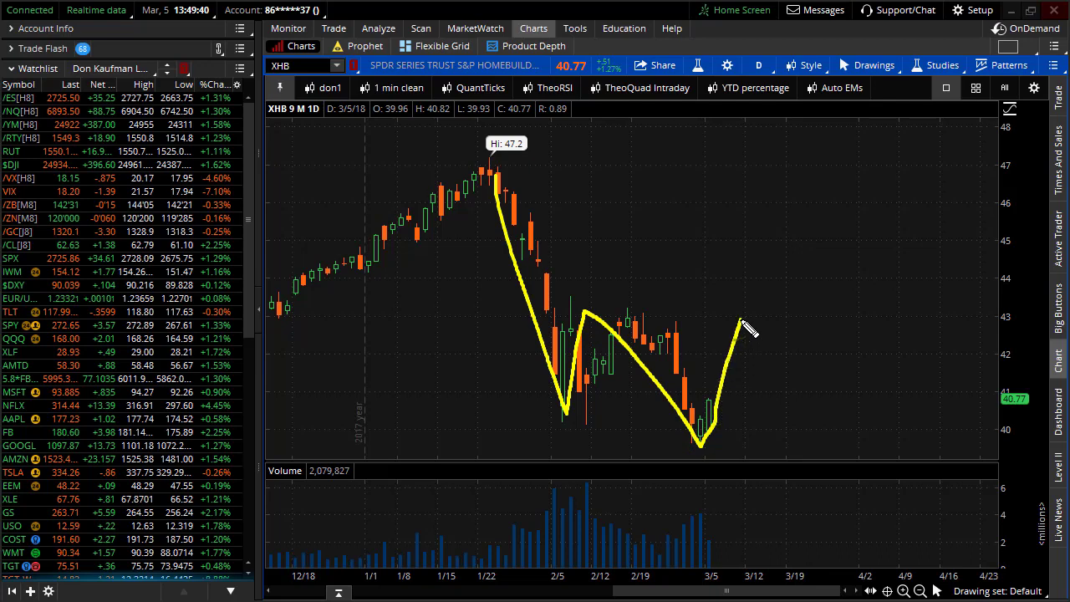
pyautogui.press('Escape')
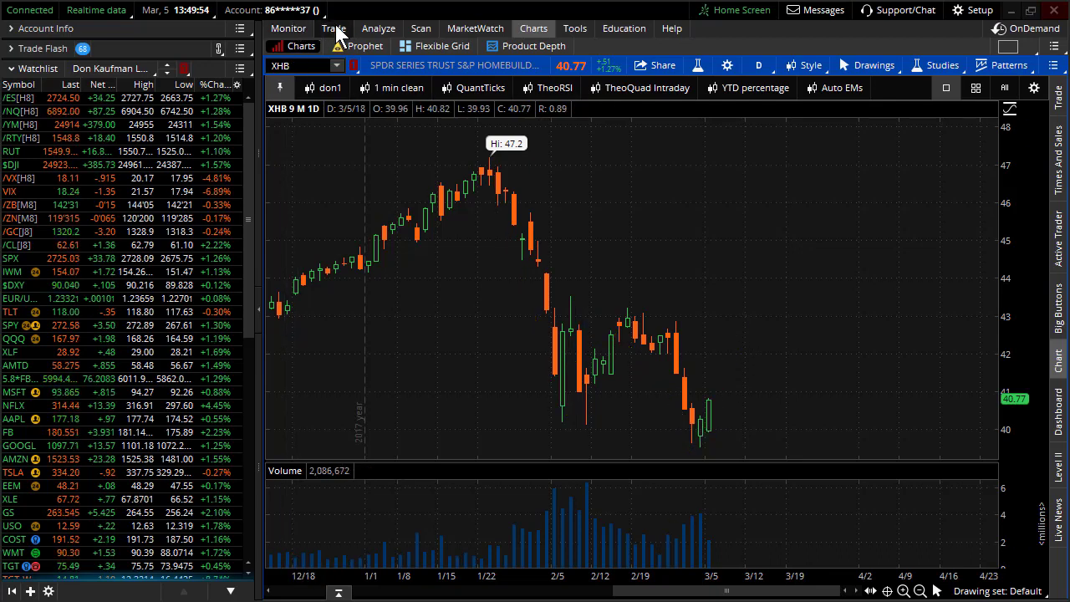
# Delete the unsent XLE 67/69 call vertical order.
pyautogui.click(333, 29)
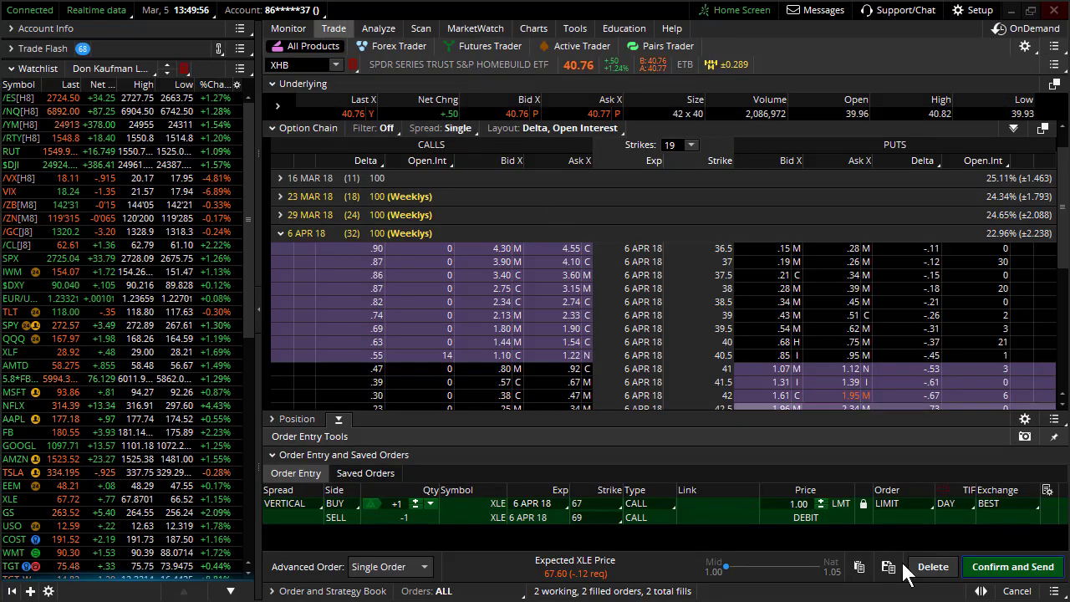
pyautogui.click(947, 568)
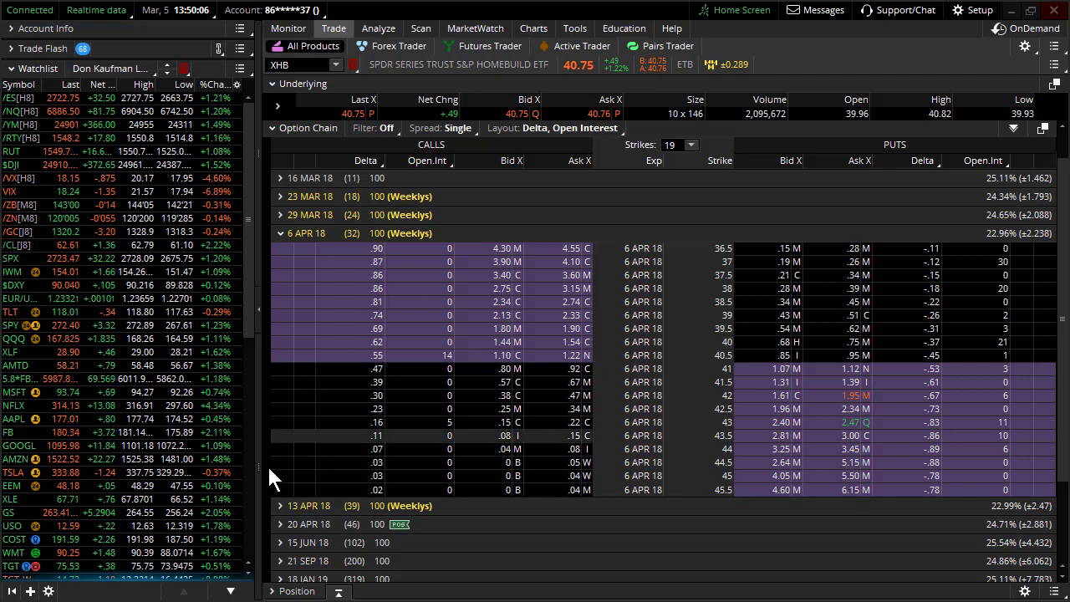
# Select AMZN from the watchlist, examine its price action since December on the chart, and return to its option chain.
pyautogui.click(160, 458)
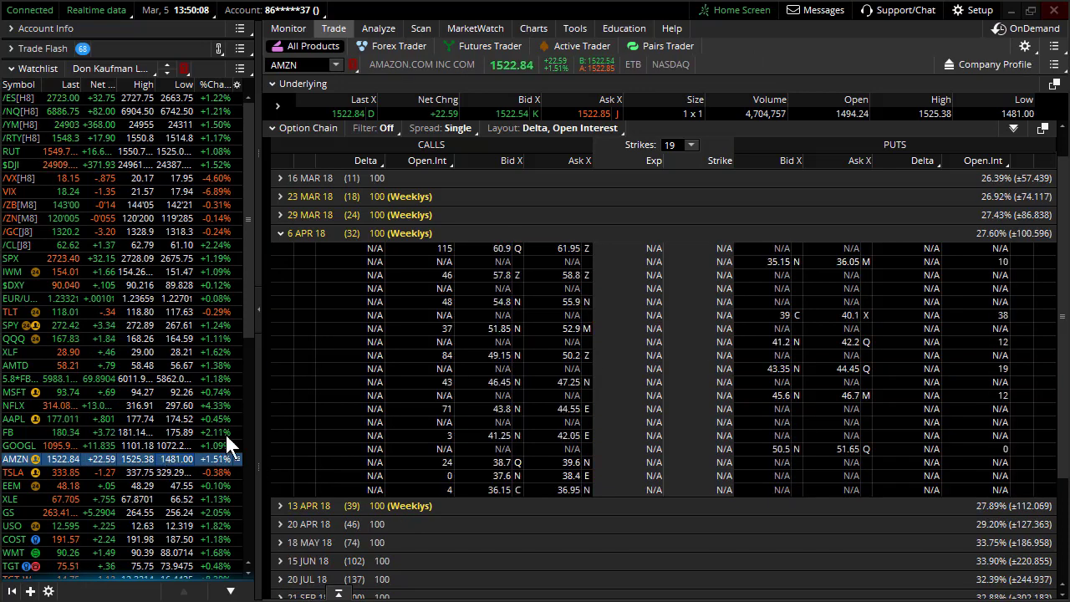
pyautogui.click(534, 29)
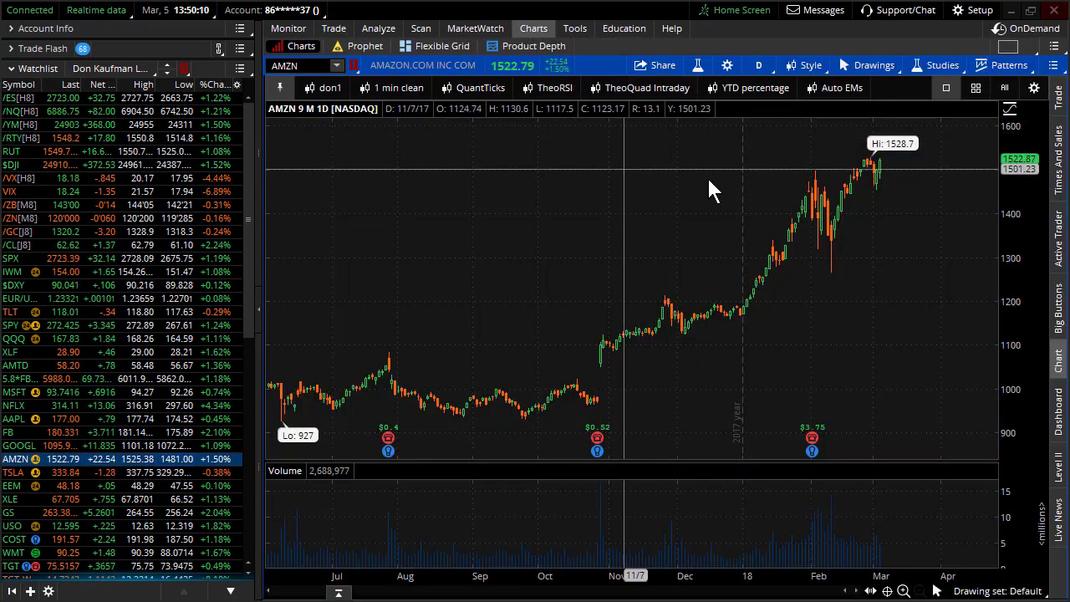
pyautogui.scroll(3, 712, 177)
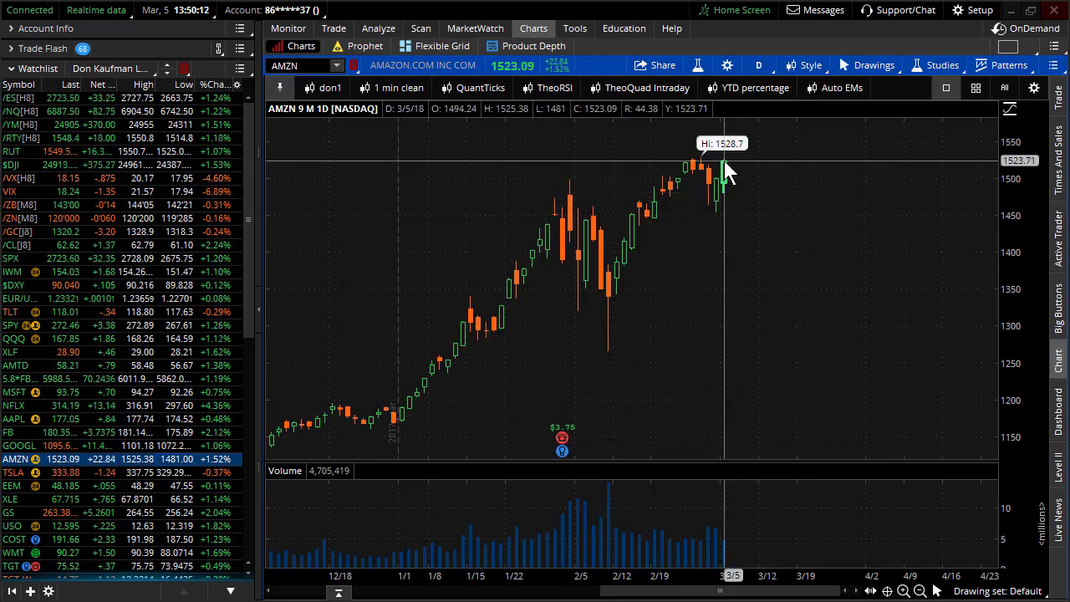
pyautogui.click(332, 30)
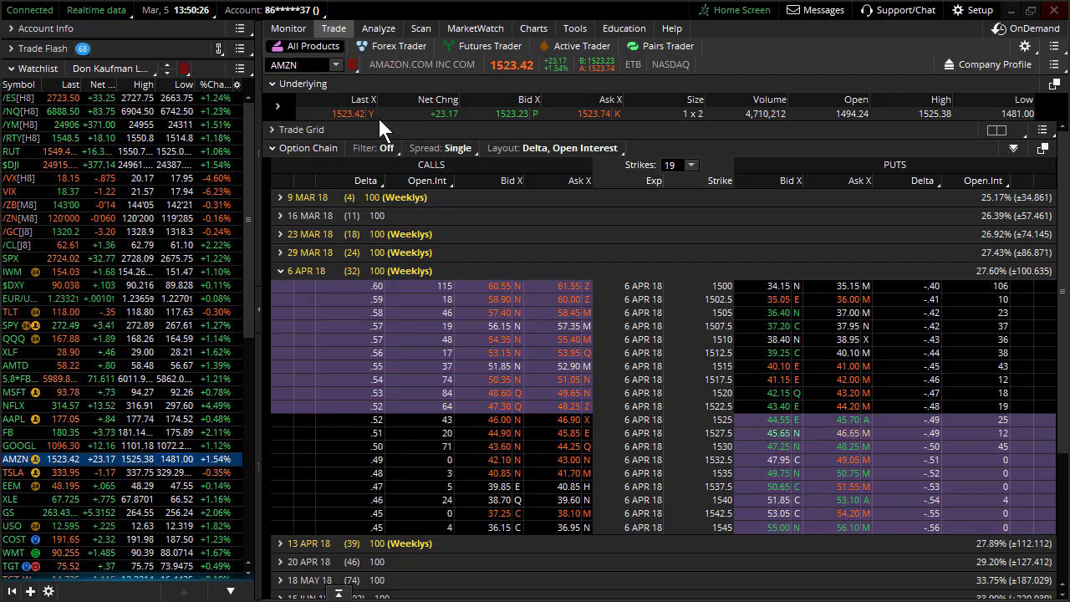
pyautogui.click(851, 422)
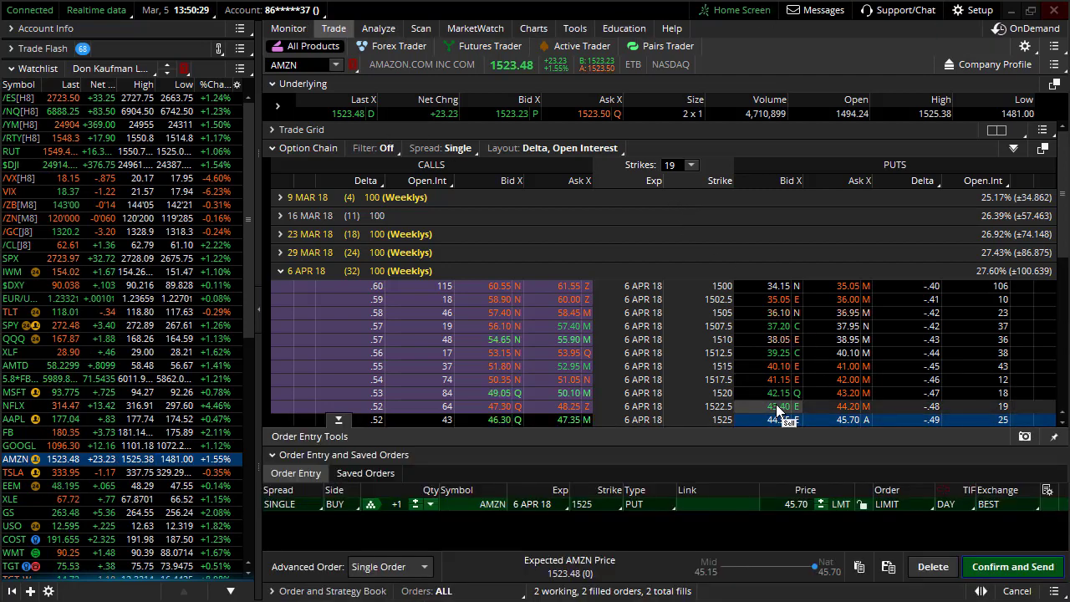
pyautogui.keyDown('ctrl'); pyautogui.click(775, 406); pyautogui.keyUp('ctrl')
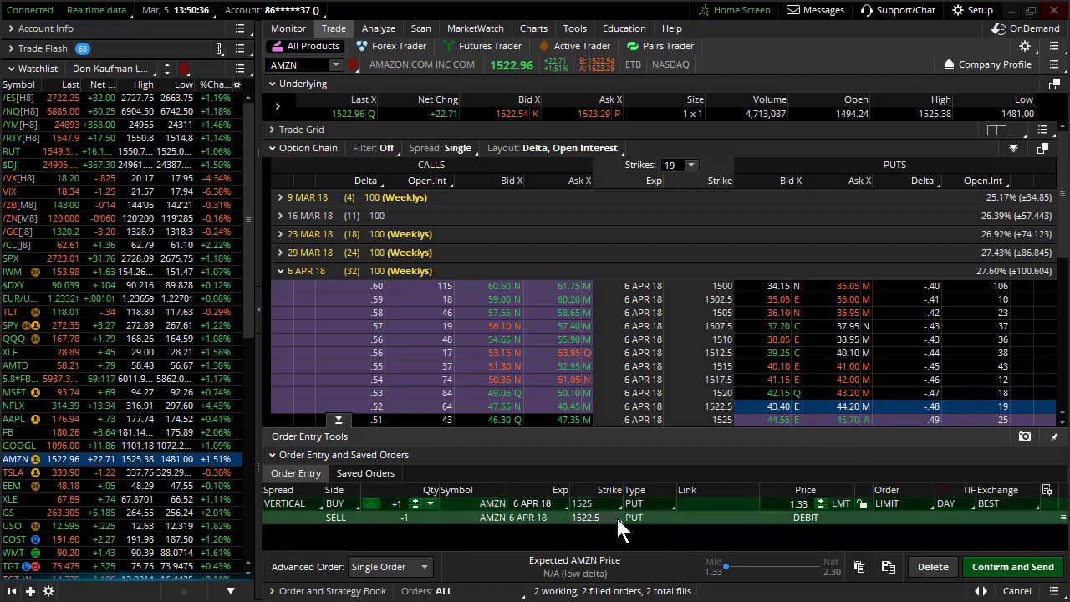
pyautogui.click(932, 567)
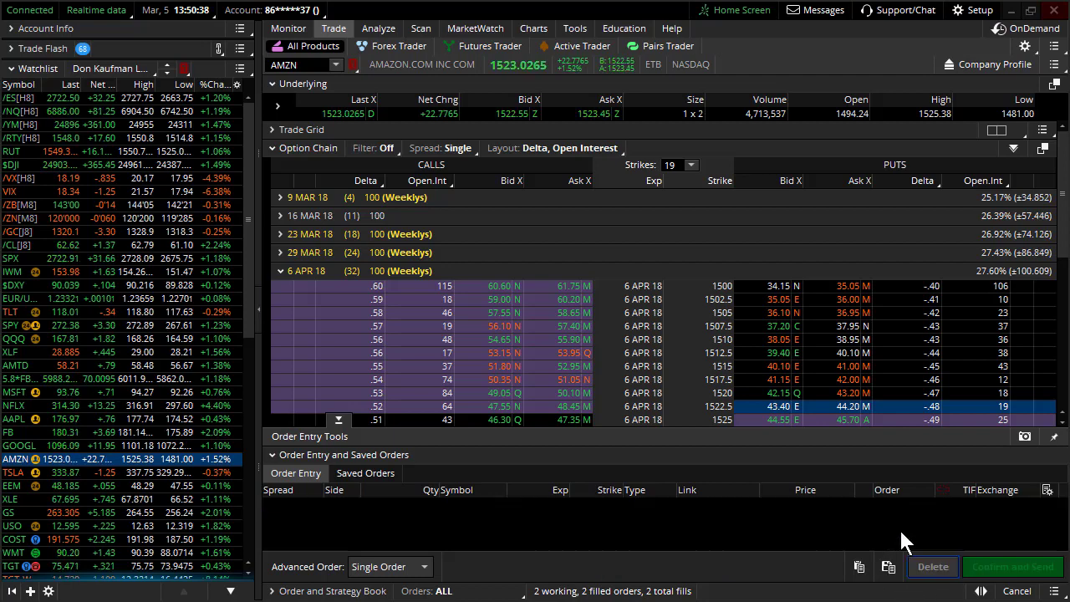
# Build and send a single-contract AMZN 6 APR 18 put vertical order, buying the 1525 and selling the 1520 strike at a 2.35 limit.
pyautogui.click(853, 421)
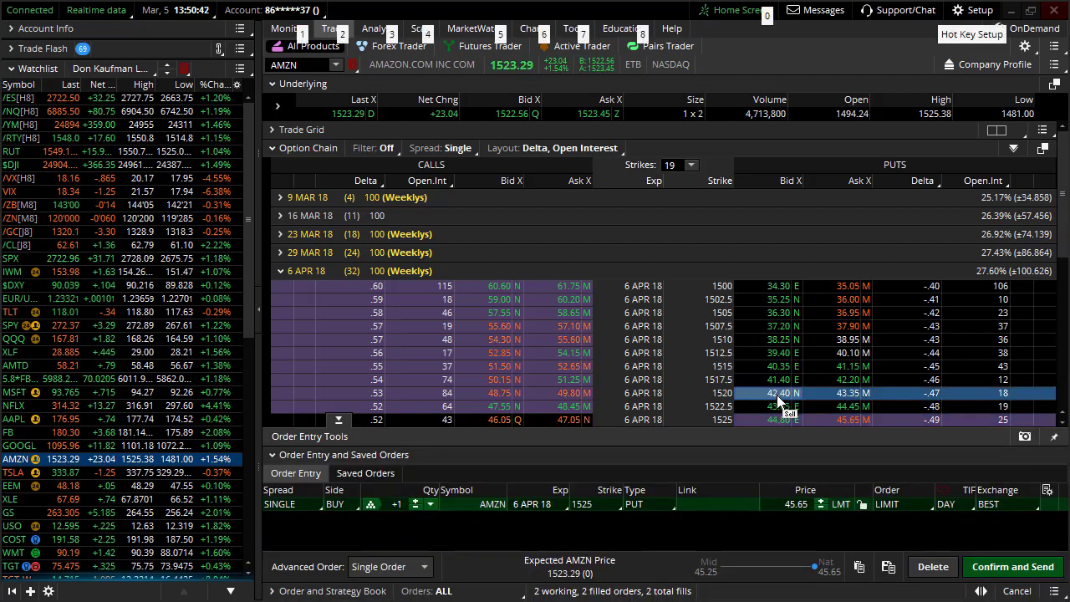
pyautogui.keyDown('ctrl'); pyautogui.click(781, 393); pyautogui.keyUp('ctrl')
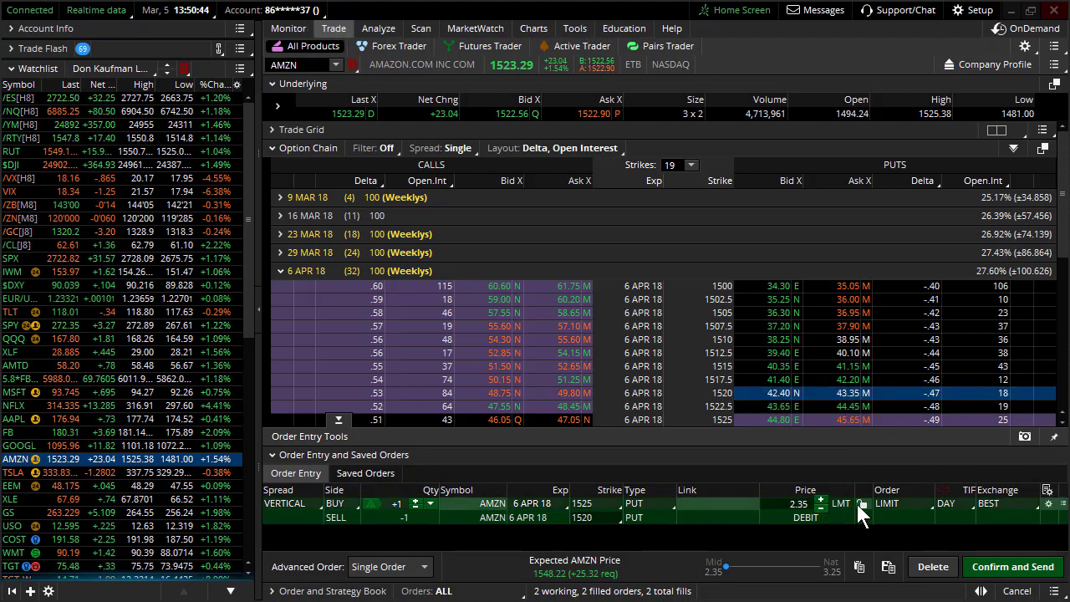
pyautogui.click(1016, 568)
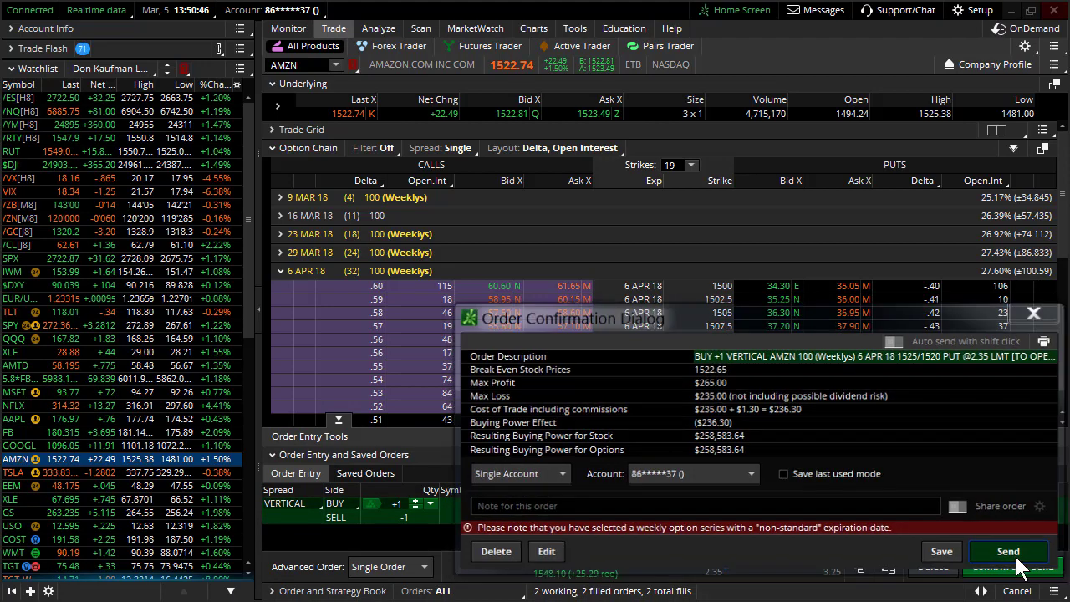
pyautogui.click(1012, 555)
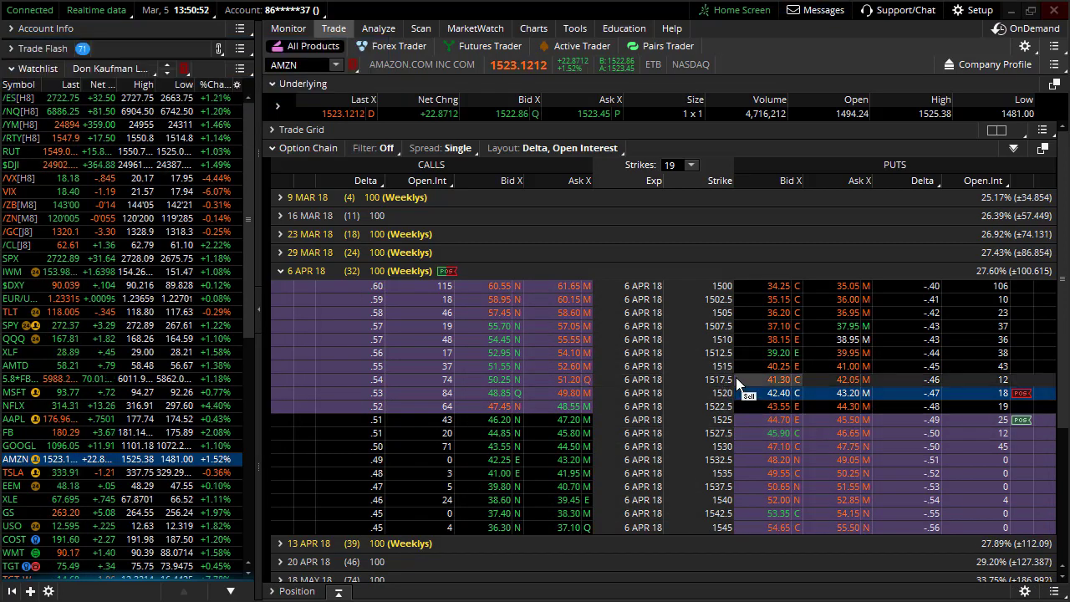
# Review the AMZN chart again and return to its option chain.
pyautogui.click(533, 29)
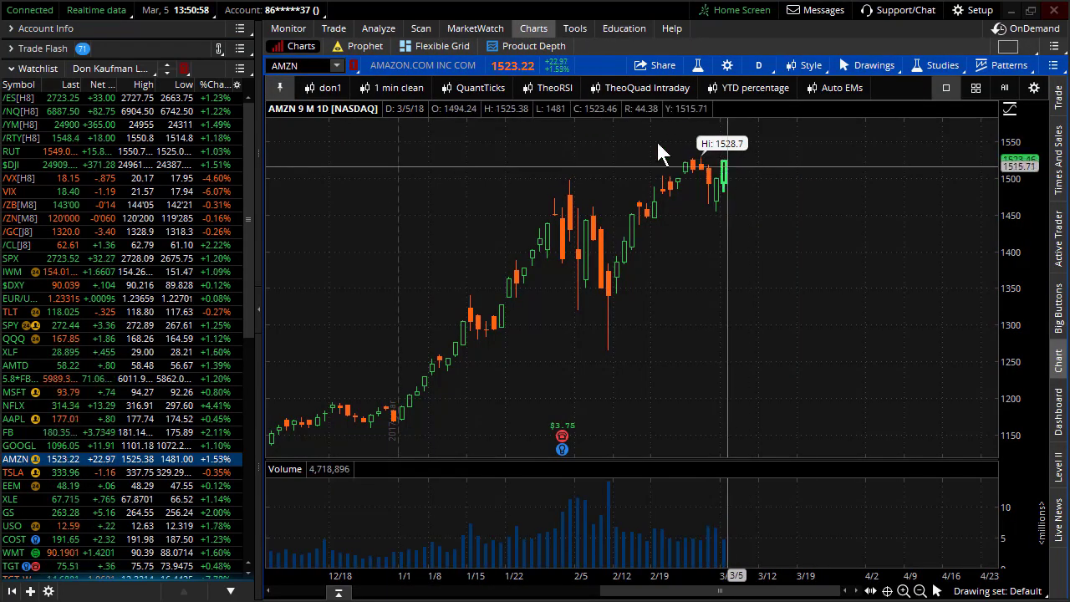
pyautogui.click(334, 29)
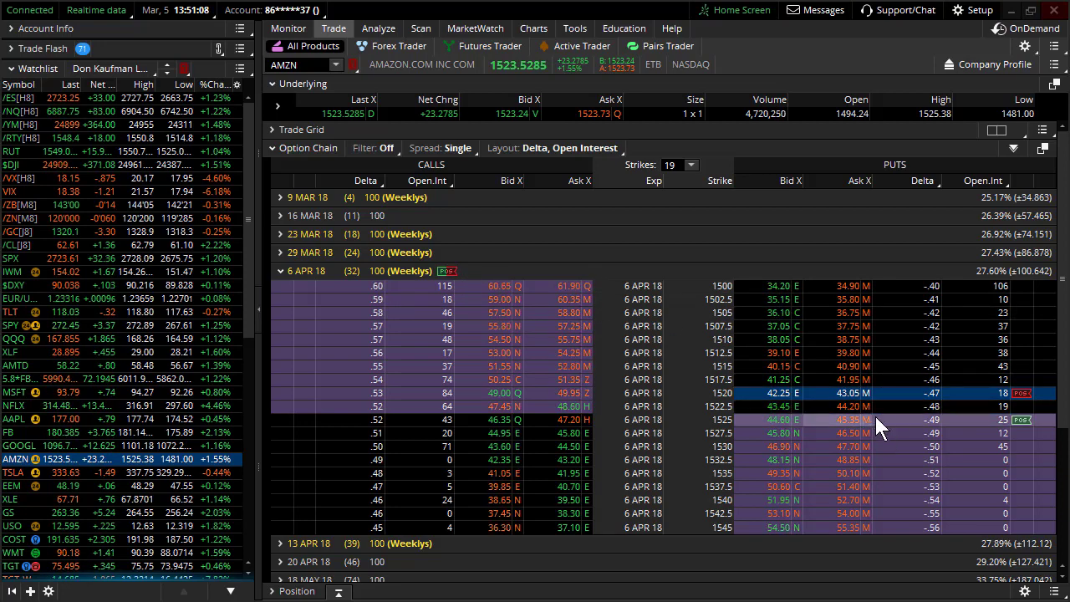
# Create a duplicate order from the bought AMZN 1525/1520 put vertical in the order book and set its limit price to 2.25.
pyautogui.click(339, 592)
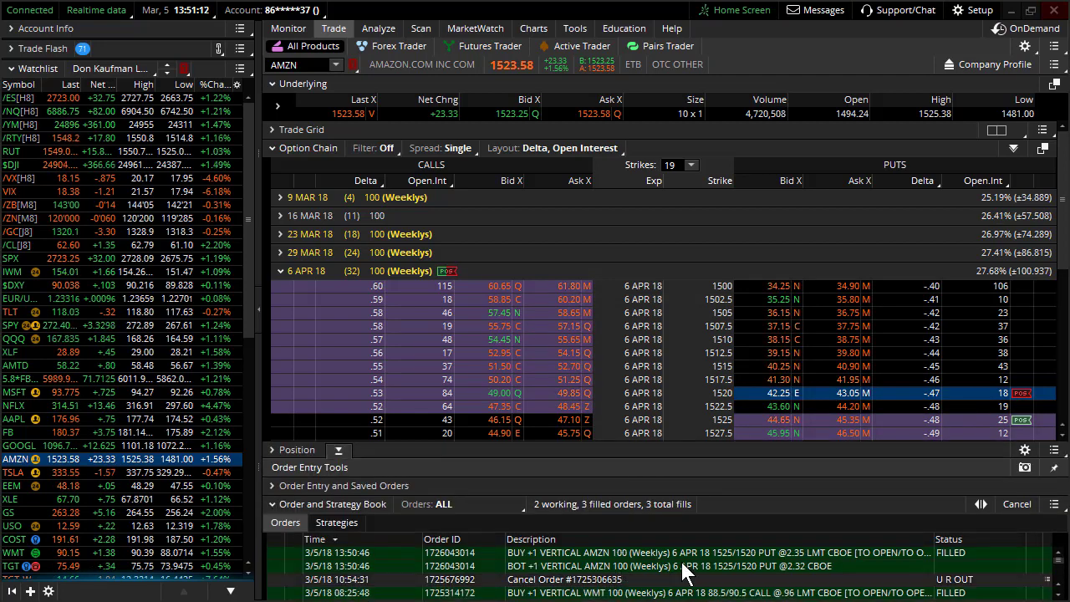
pyautogui.rightClick(809, 567)
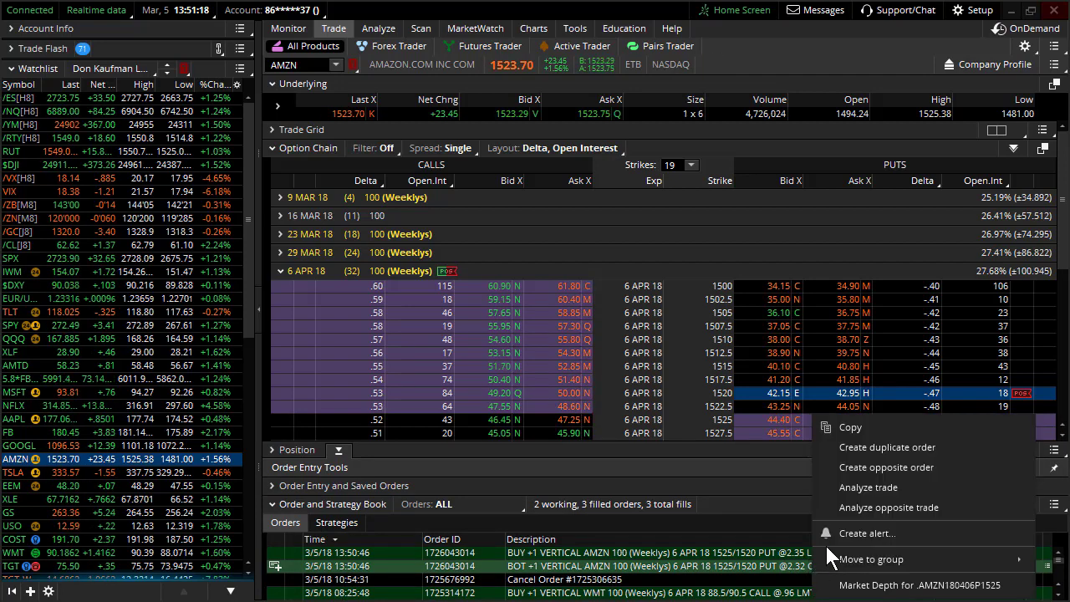
pyautogui.click(873, 451)
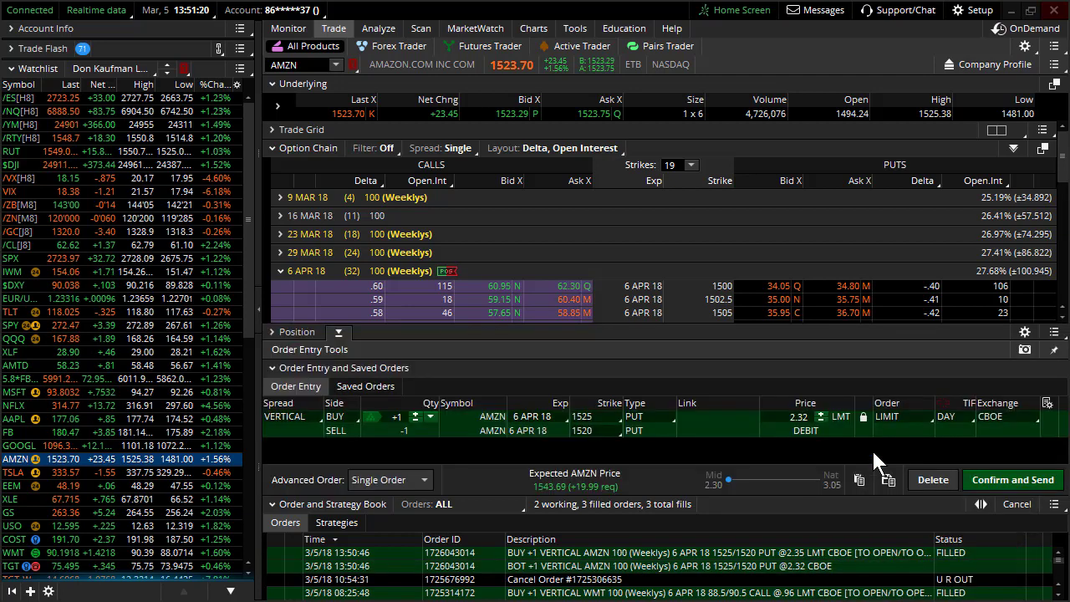
pyautogui.click(823, 422)
pyautogui.click(822, 421)
pyautogui.click(821, 422)
pyautogui.click(821, 422)
pyautogui.click(821, 422)
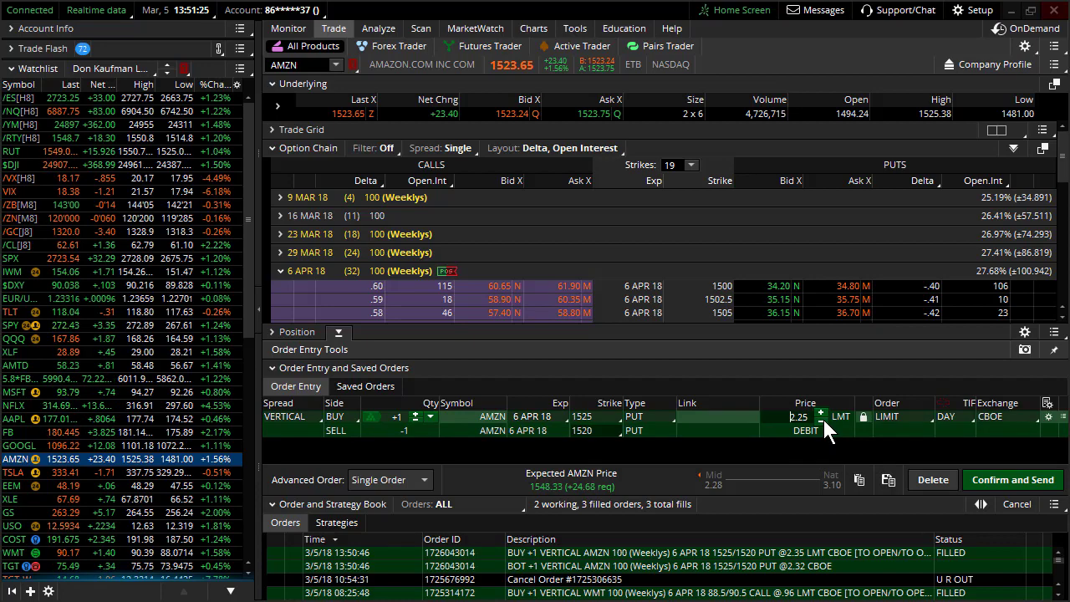
# Send the duplicate AMZN 6 APR 18 1525/1520 put vertical order at the 2.25 limit and check its entry in the order book.
pyautogui.click(1007, 481)
pyautogui.click(1019, 471)
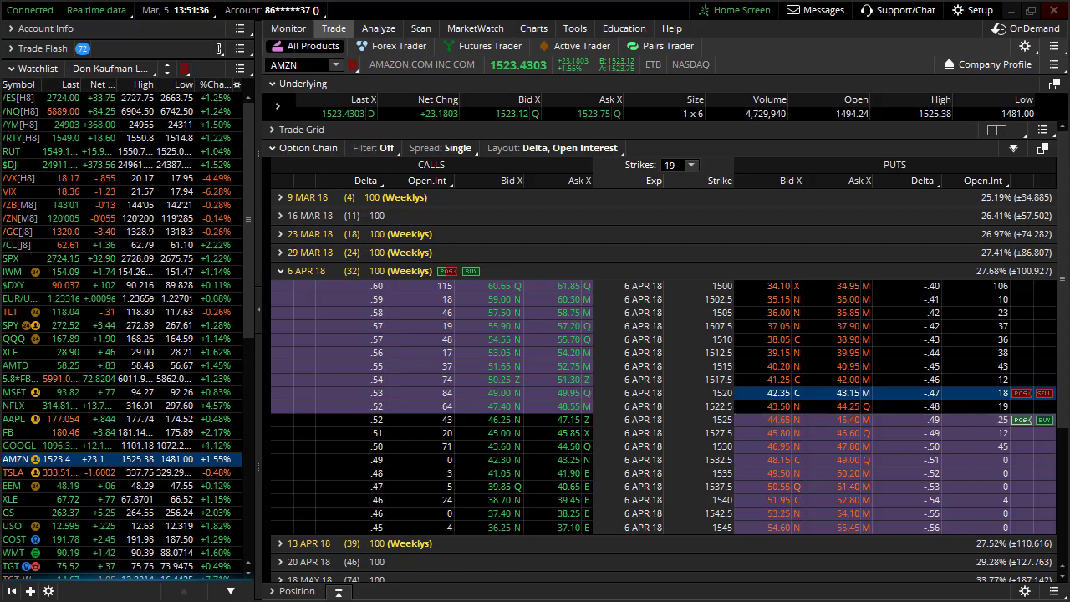
pyautogui.click(340, 591)
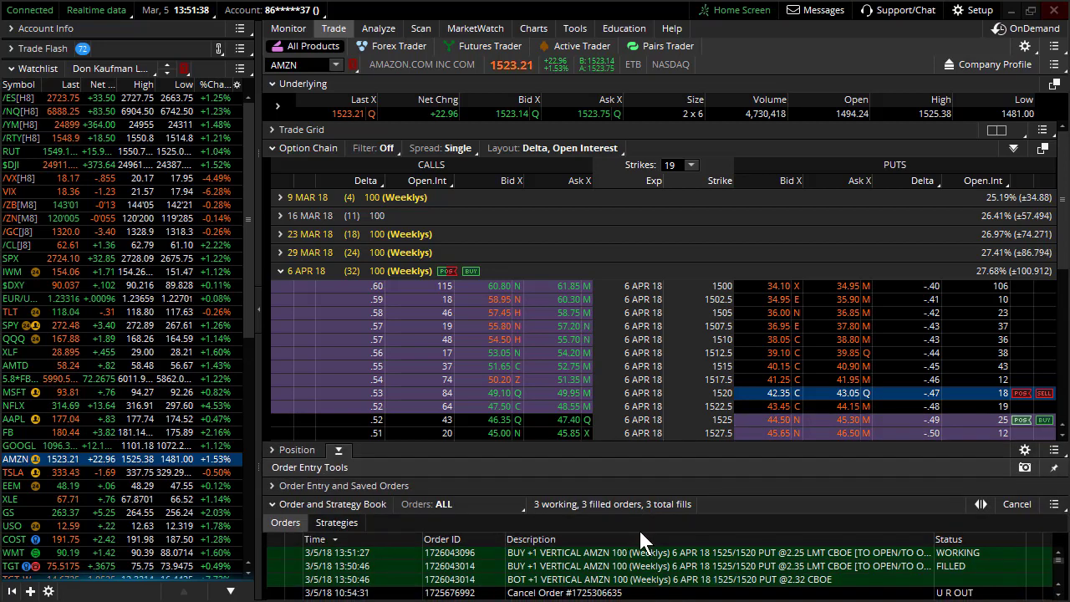
pyautogui.click(840, 554)
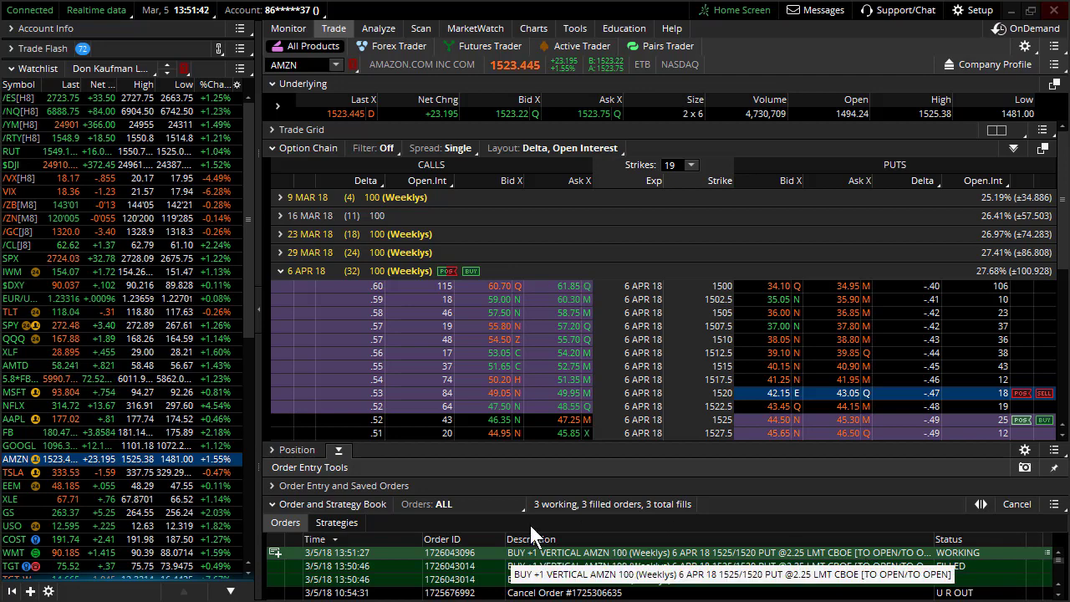
pyautogui.click(275, 504)
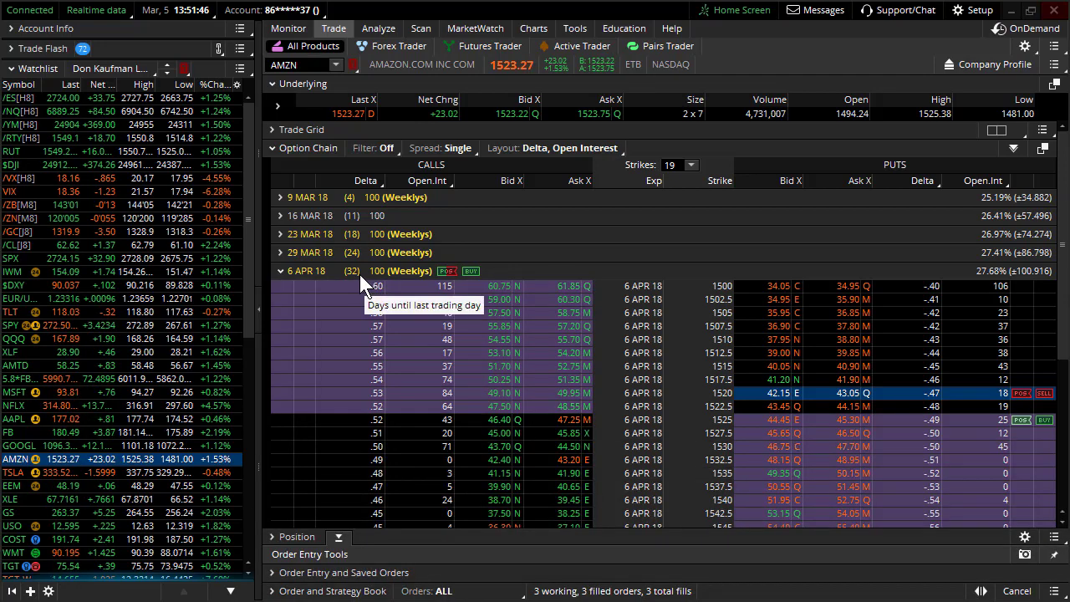
# Chart the /ES futures with the "1 min clean" style and examine today's intraday price action, especially the latest bars.
pyautogui.click(535, 29)
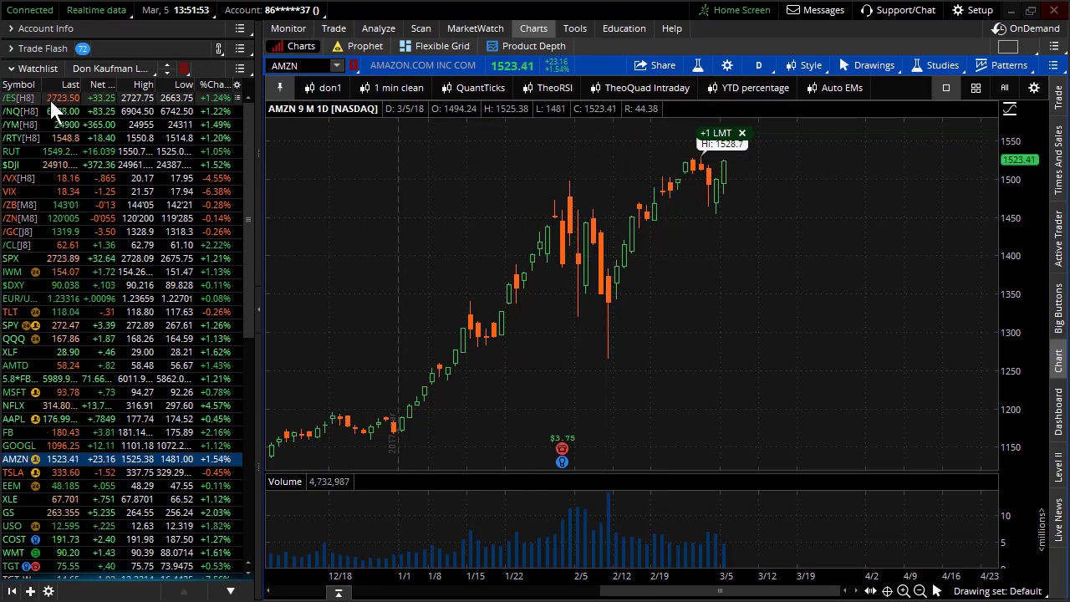
pyautogui.press('Home')
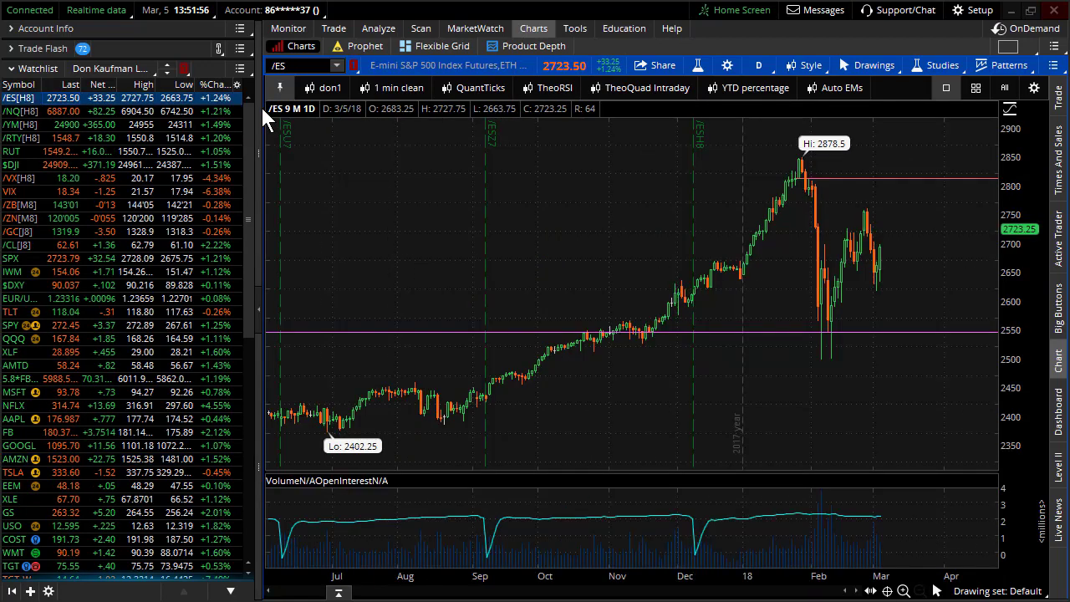
pyautogui.click(400, 86)
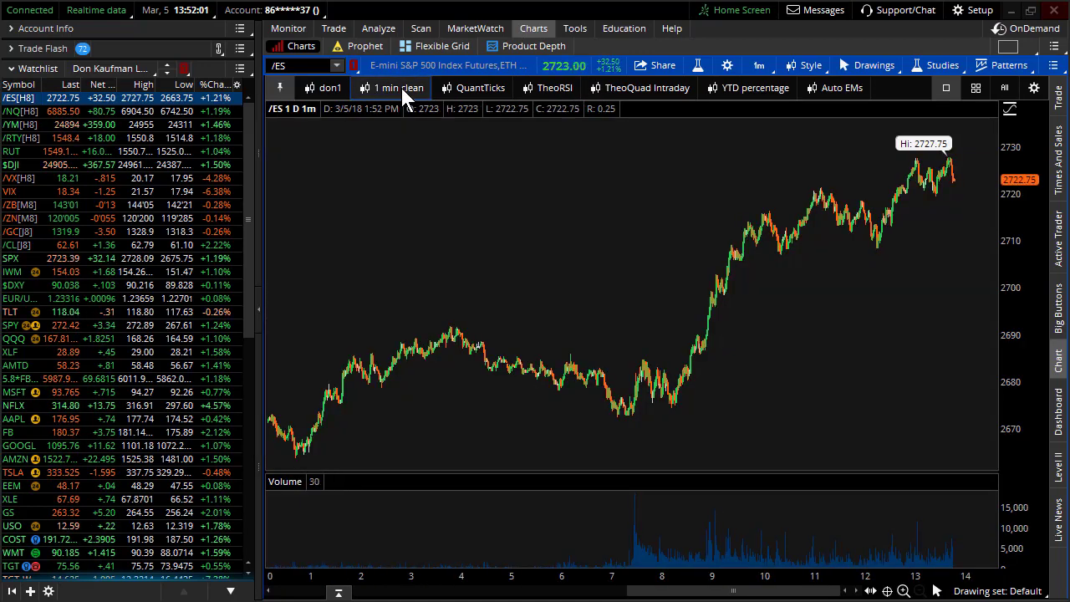
pyautogui.moveTo(615, 290); pyautogui.dragTo(992, 291)
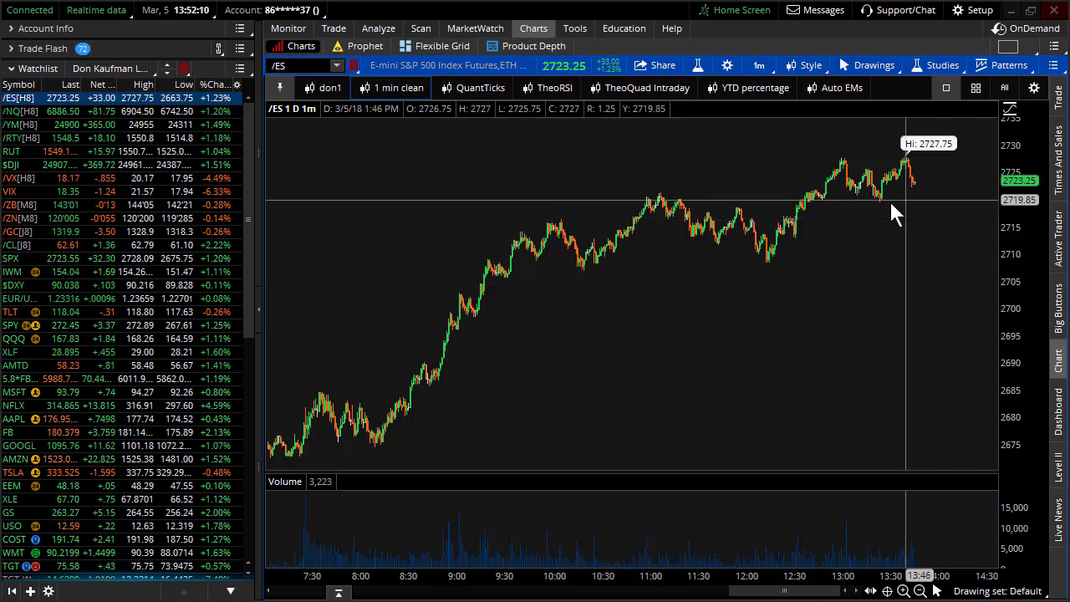
pyautogui.scroll(5, 831, 196)
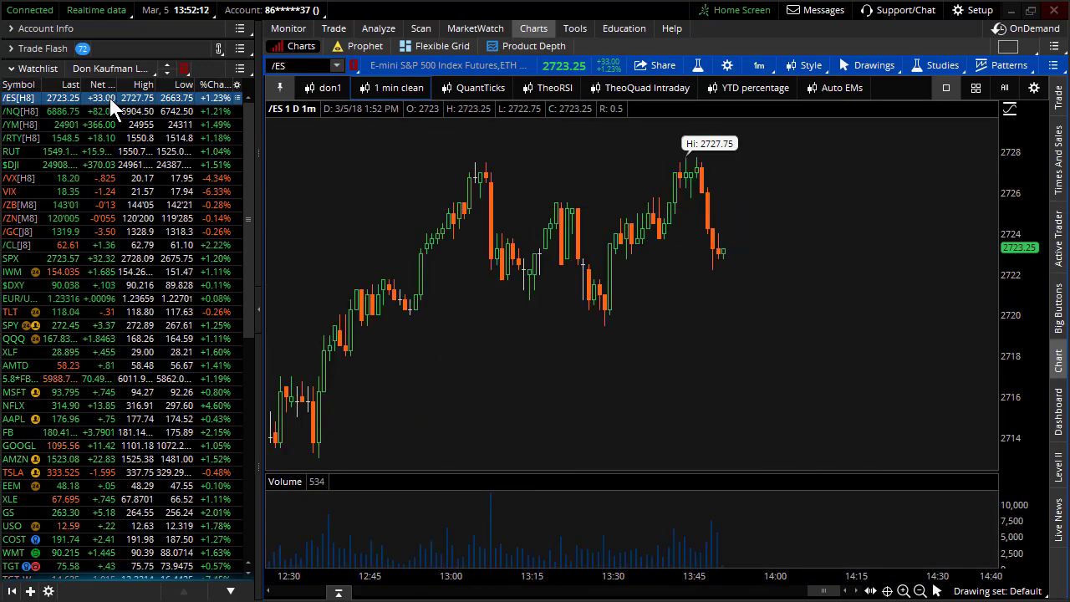
pyautogui.moveTo(634, 242); pyautogui.dragTo(1021, 259)
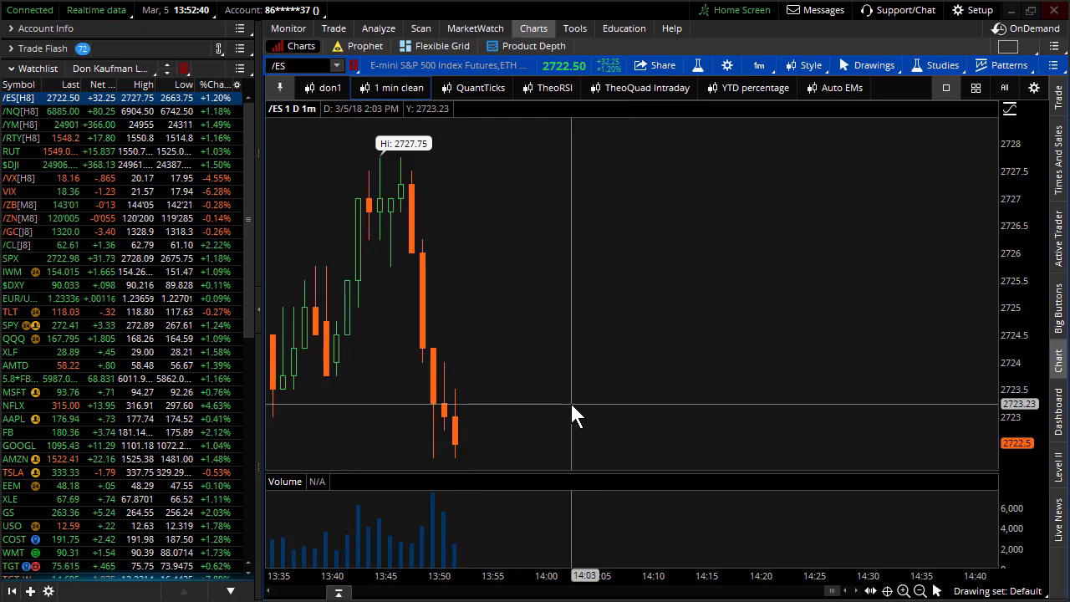
pyautogui.rightClick(668, 334)
pyautogui.click(699, 237)
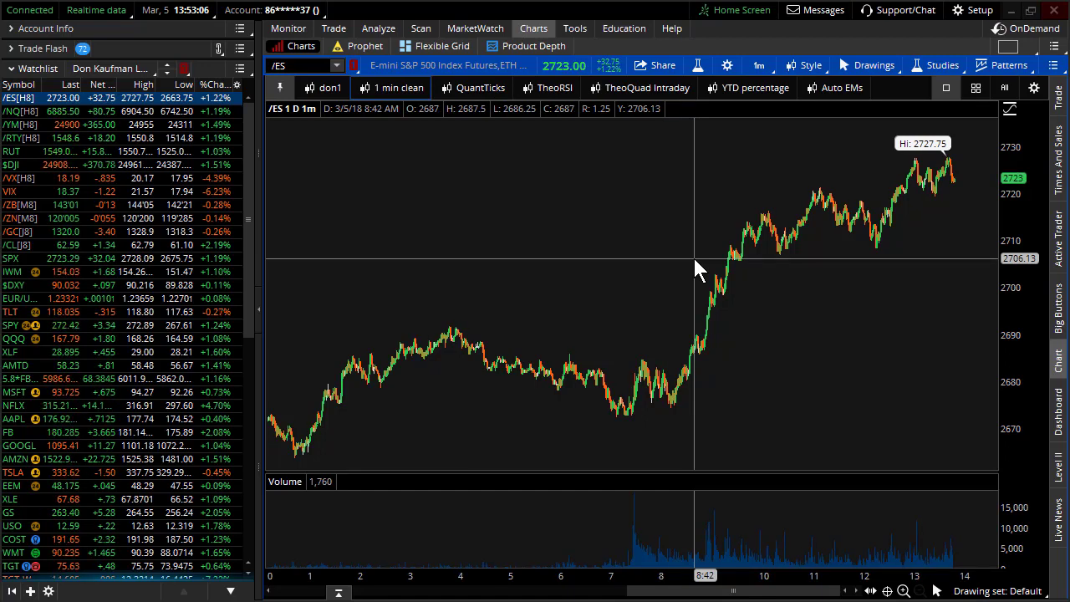
# Select XLF from the watchlist and expand the 9 MAR 18 weekly expiration in its option chain.
pyautogui.click(147, 351)
pyautogui.click(337, 29)
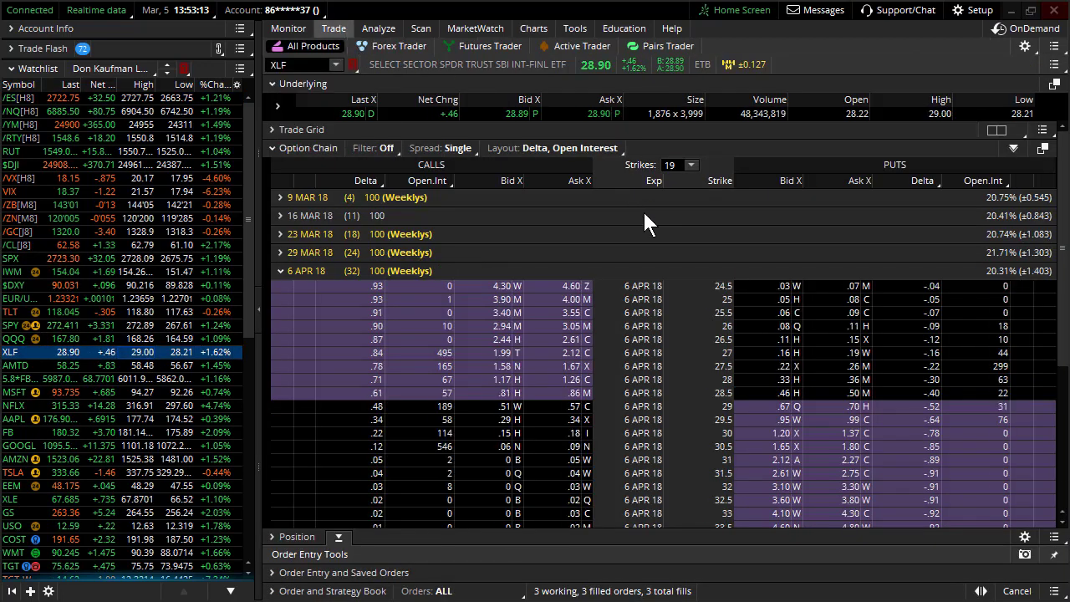
pyautogui.click(295, 197)
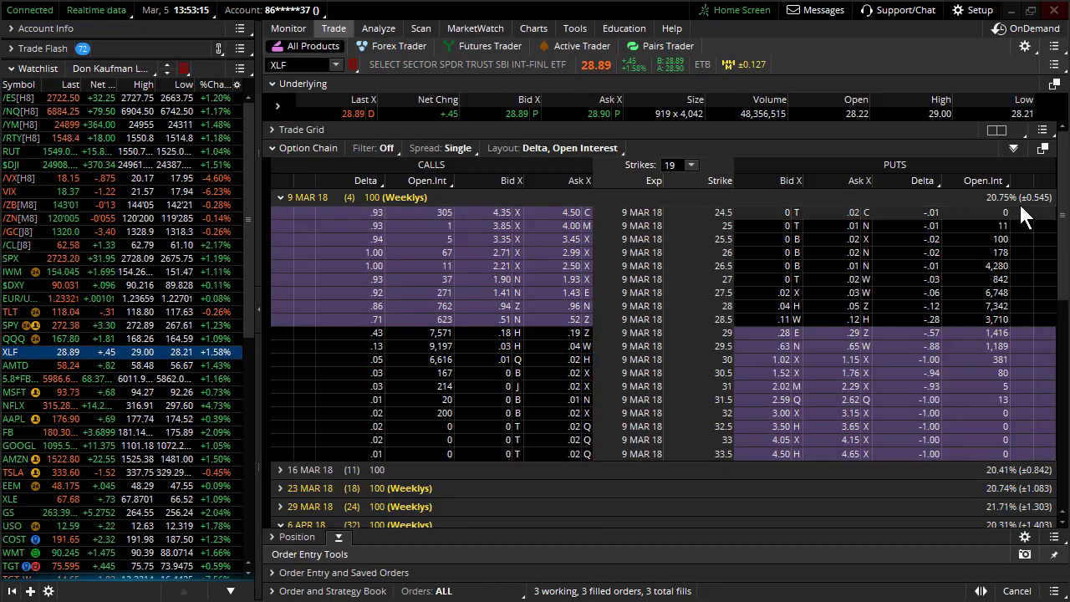